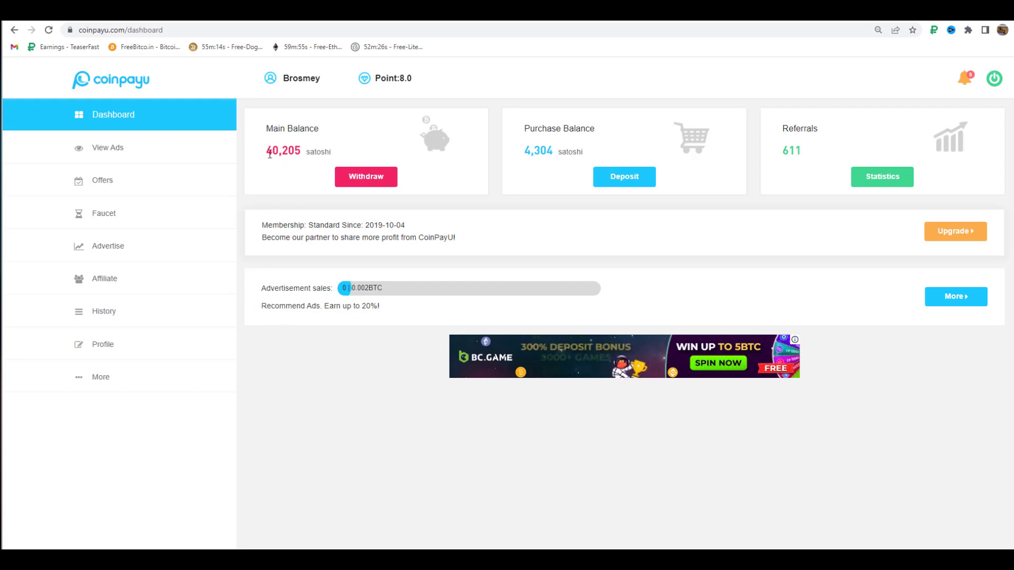
# Preview a Payeer withdrawal of 40000 satoshi from the main balance and check the amount paid out in USD.
pyautogui.moveTo(266, 151); pyautogui.dragTo(300, 153)
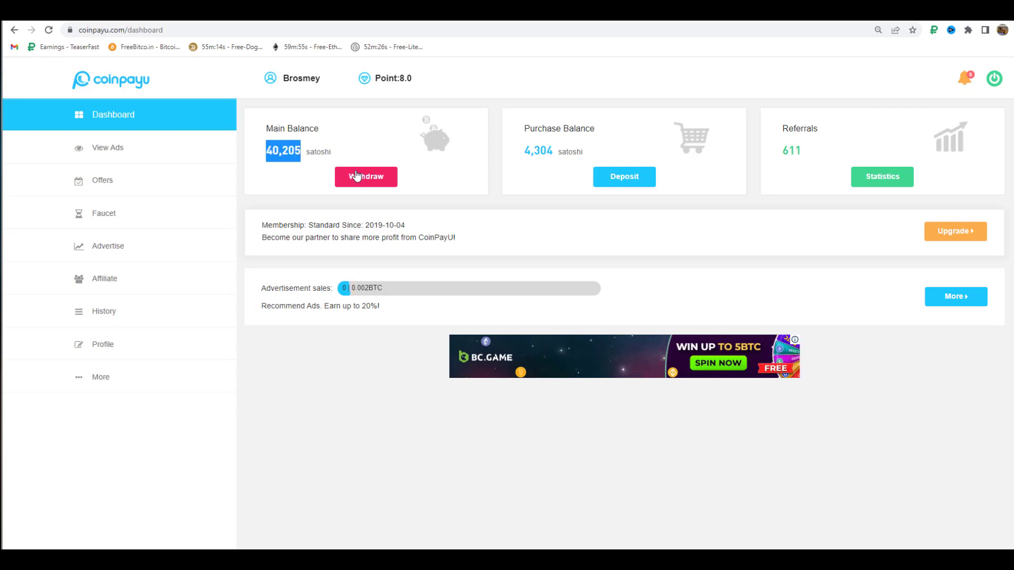
pyautogui.click(382, 181)
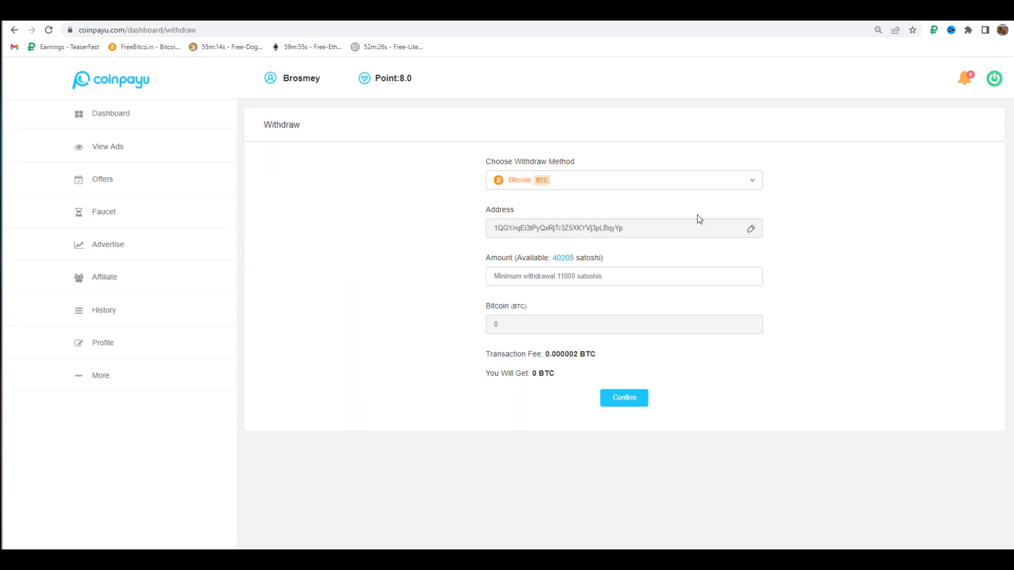
pyautogui.click(711, 180)
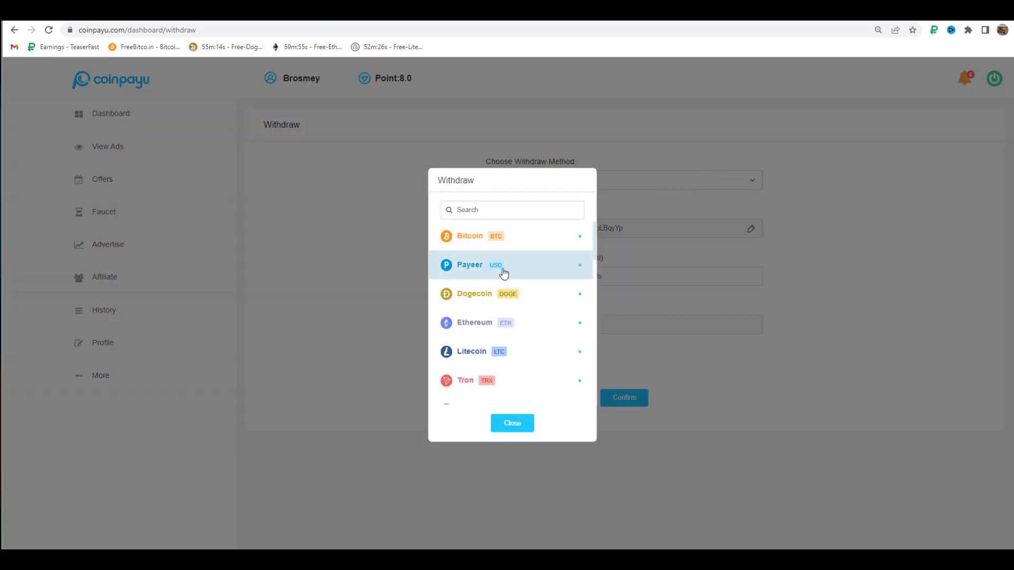
pyautogui.click(469, 266)
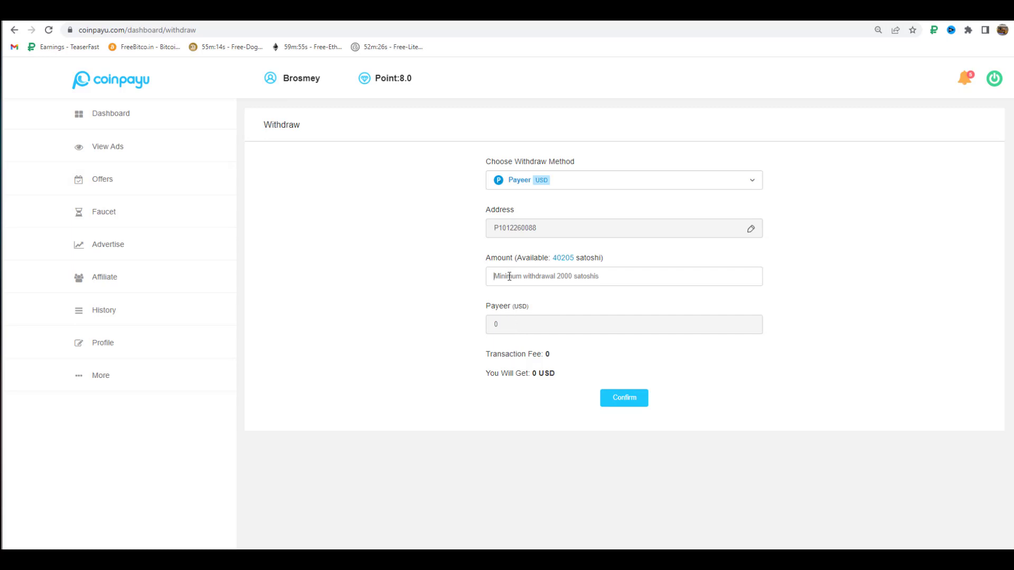
pyautogui.write('40000')
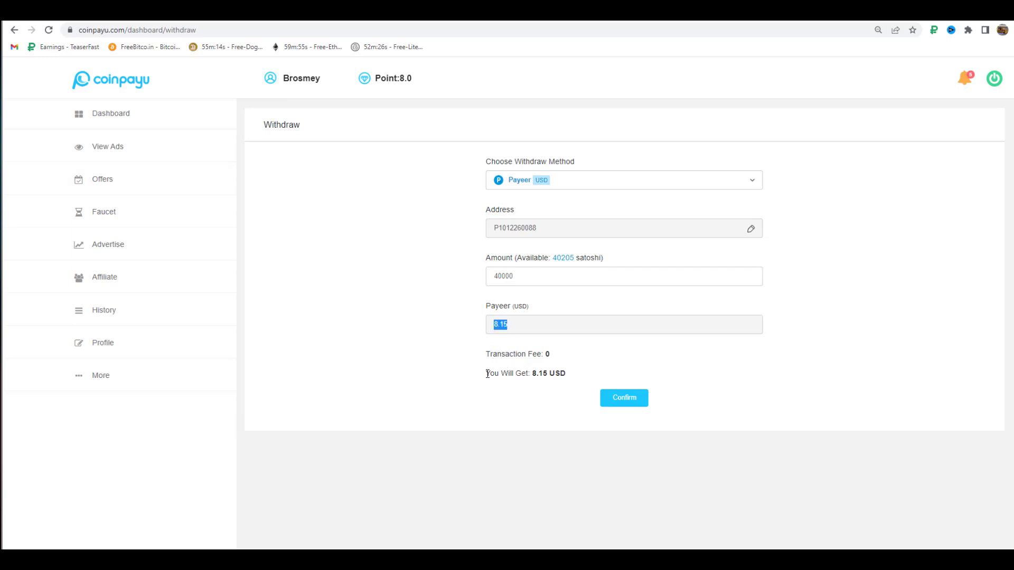
pyautogui.moveTo(487, 374); pyautogui.dragTo(565, 369)
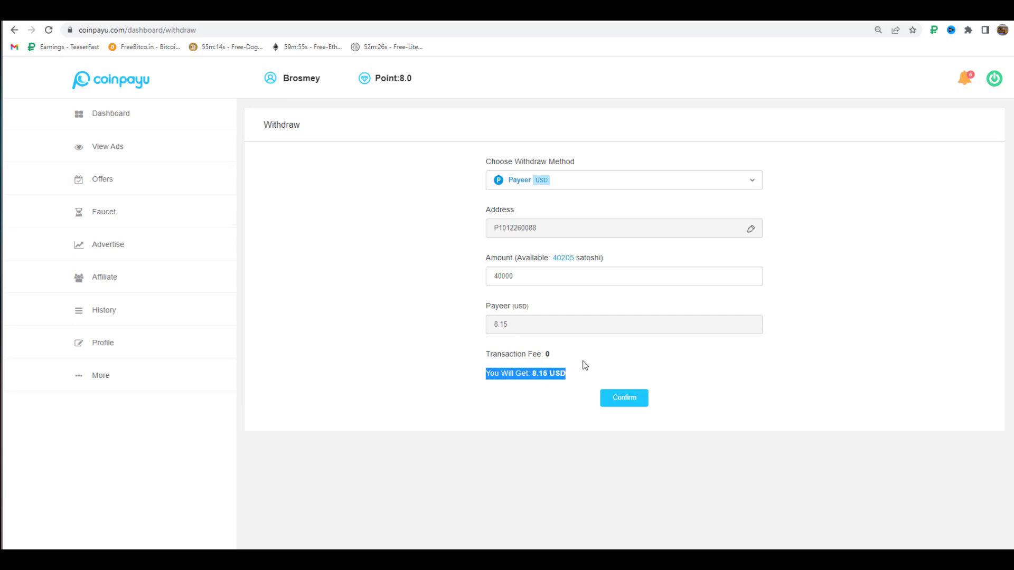
pyautogui.click(585, 366)
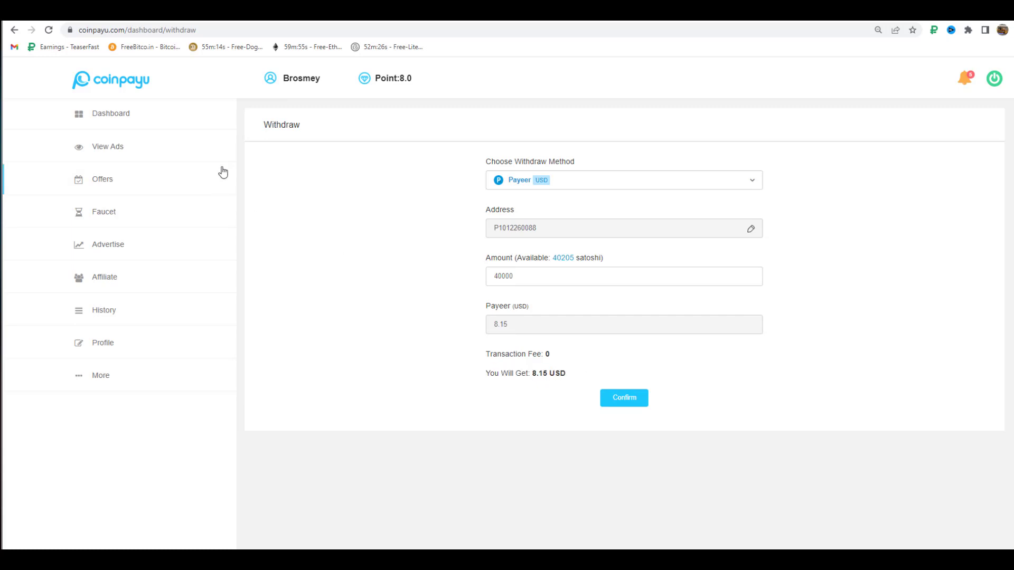
# Return to the dashboard and look over the ad types offered under View Ads.
pyautogui.click(107, 117)
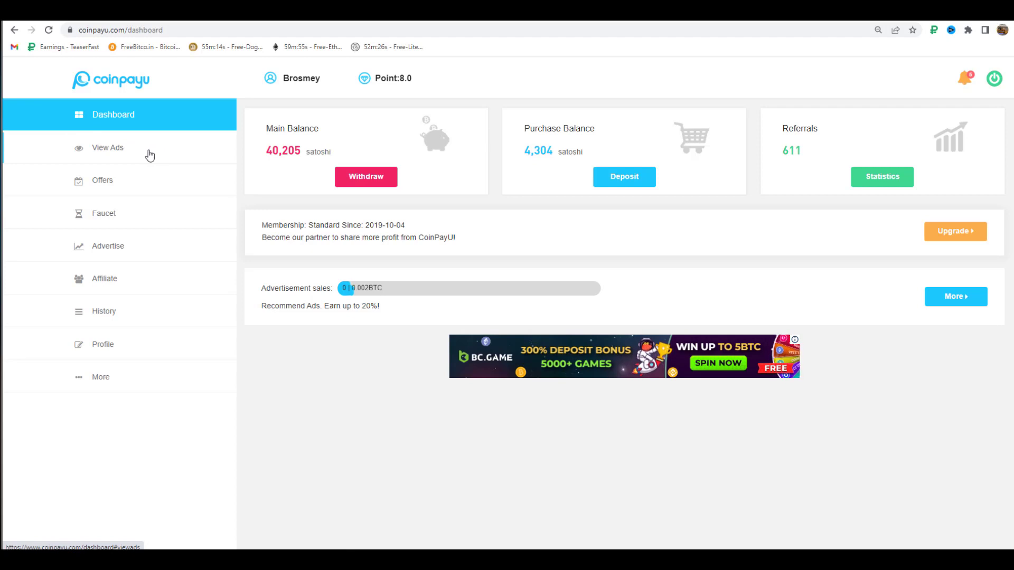
pyautogui.click(117, 152)
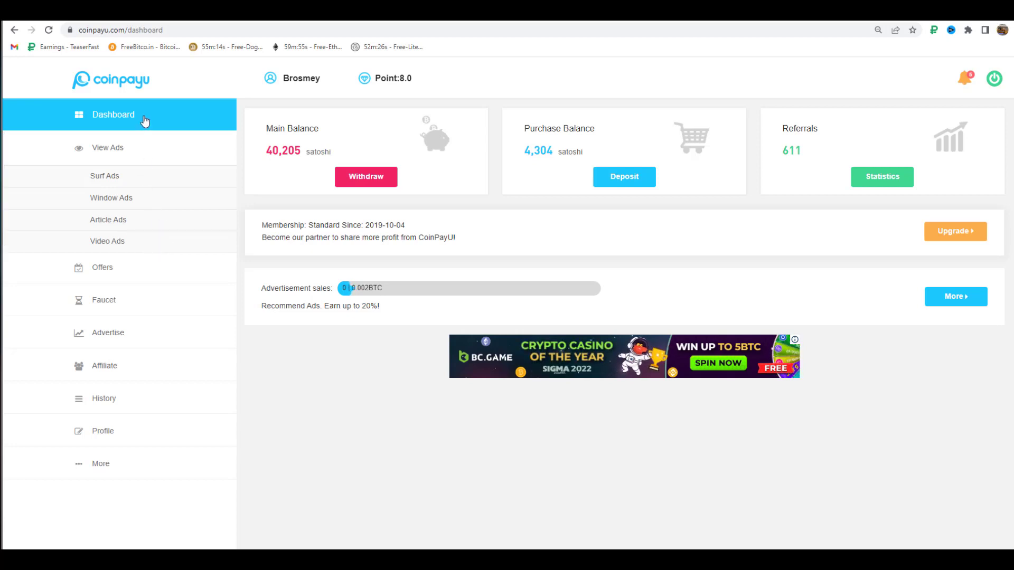
pyautogui.click(173, 123)
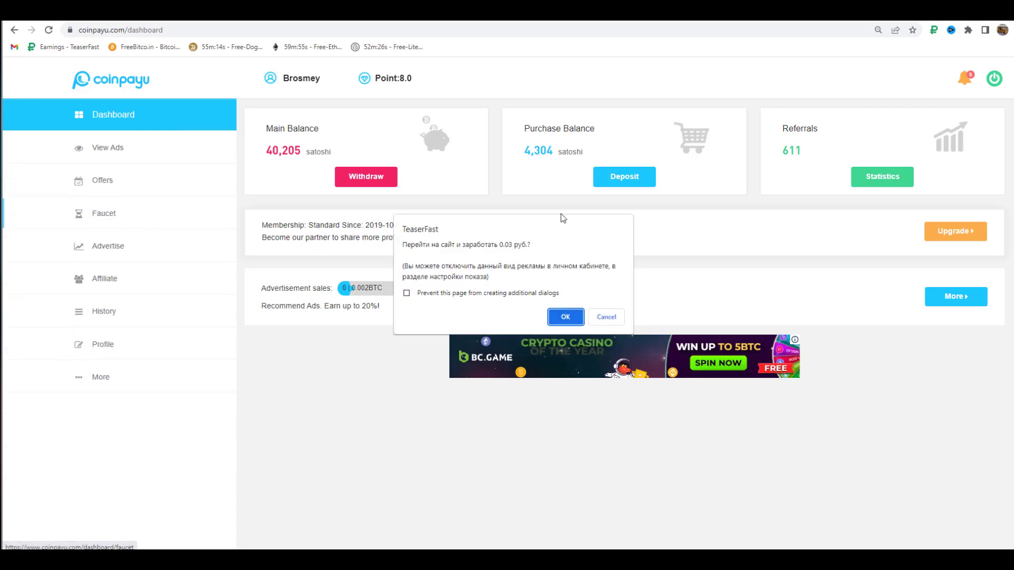
# Dismiss the TeaserFast prompt, open the Faucet page and review all the claimable coins and their balances.
pyautogui.click(606, 317)
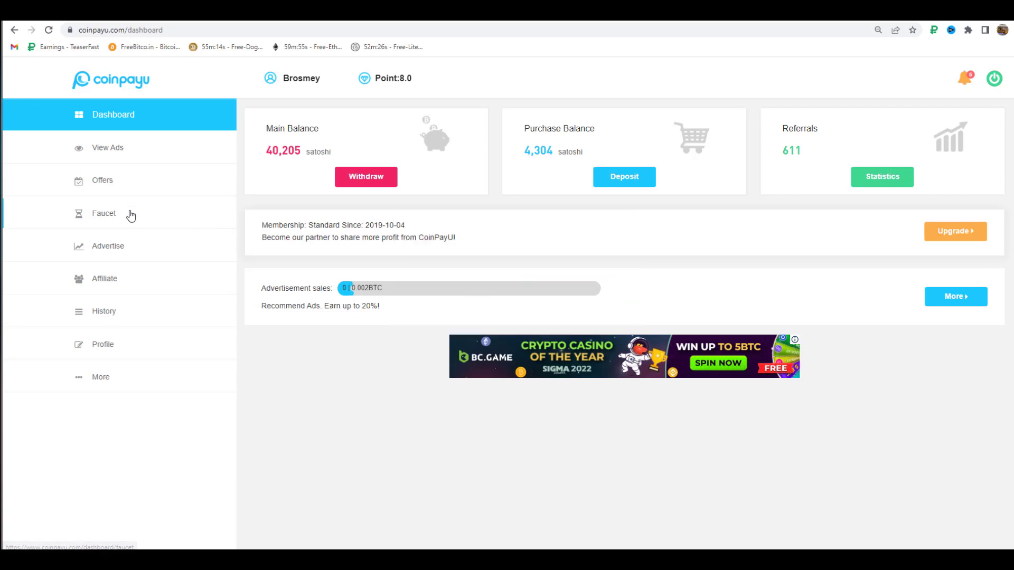
pyautogui.click(127, 214)
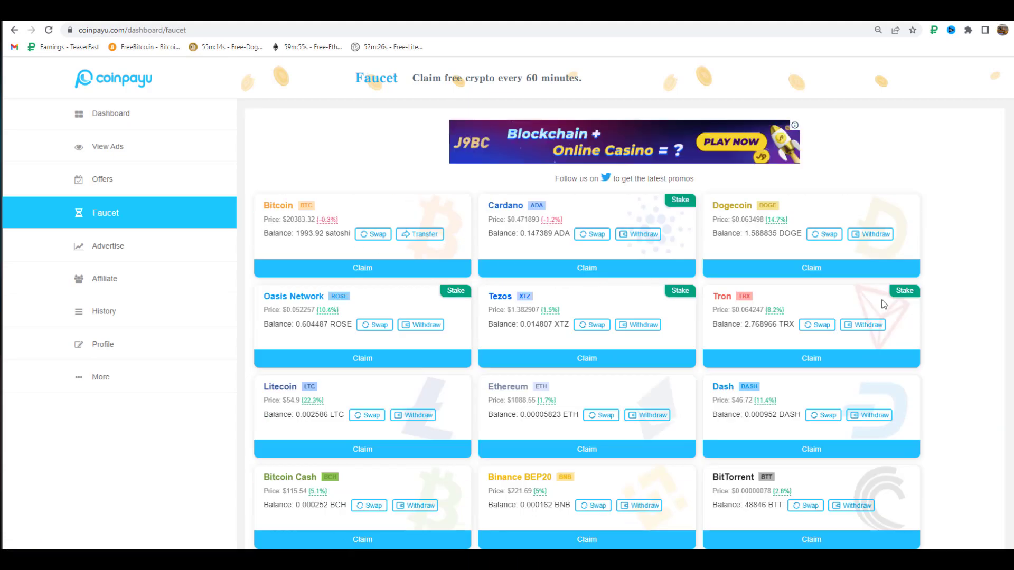
pyautogui.scroll(-2, 446, 165)
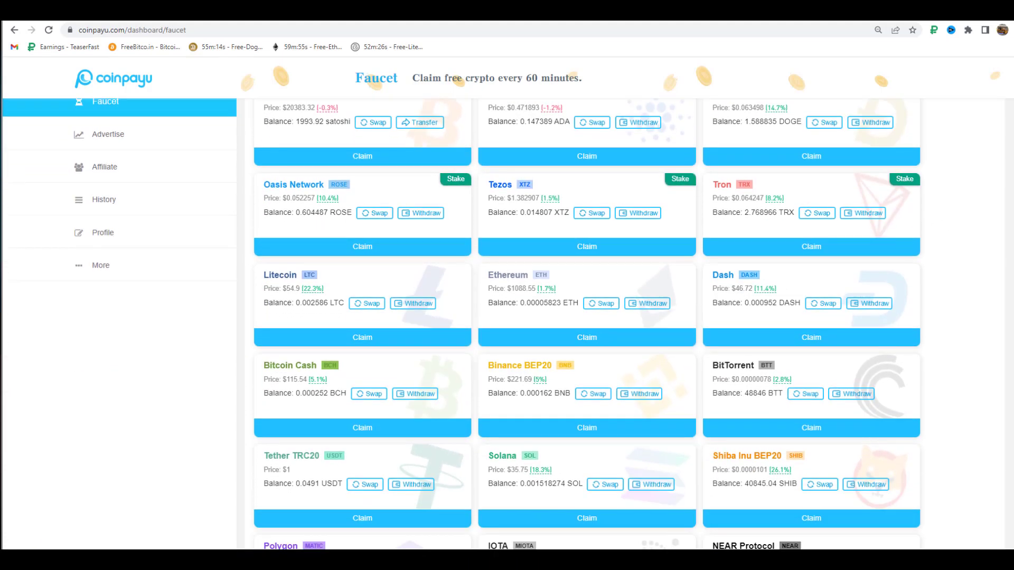
pyautogui.scroll(1, 446, 165)
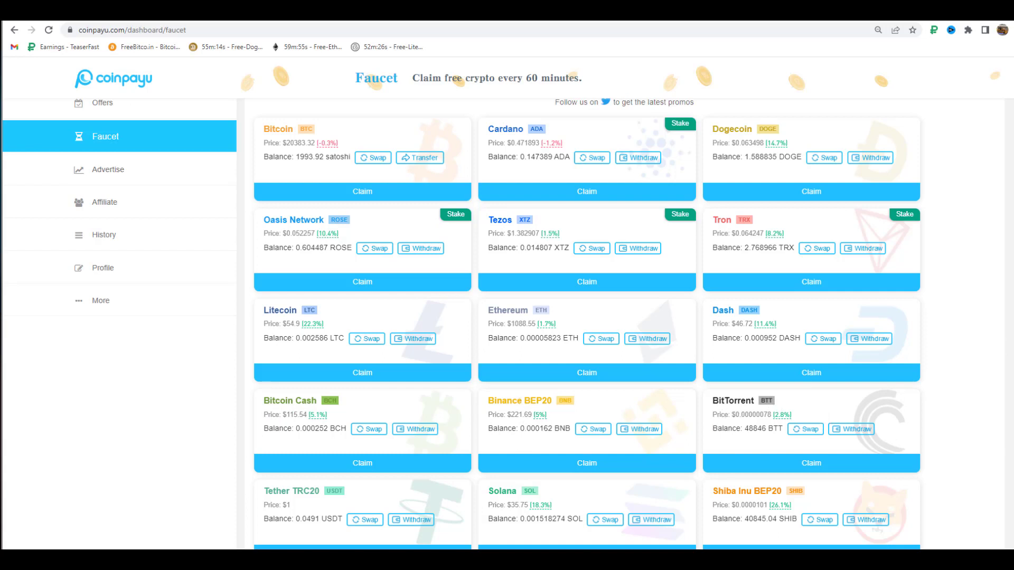
pyautogui.scroll(-2, 929, 309)
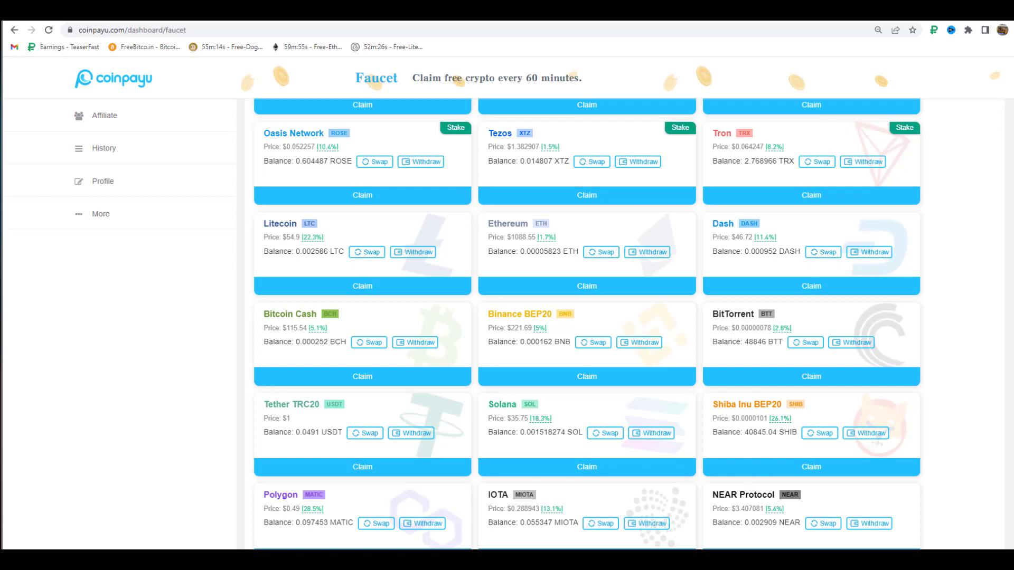
pyautogui.scroll(-5, 586, 322)
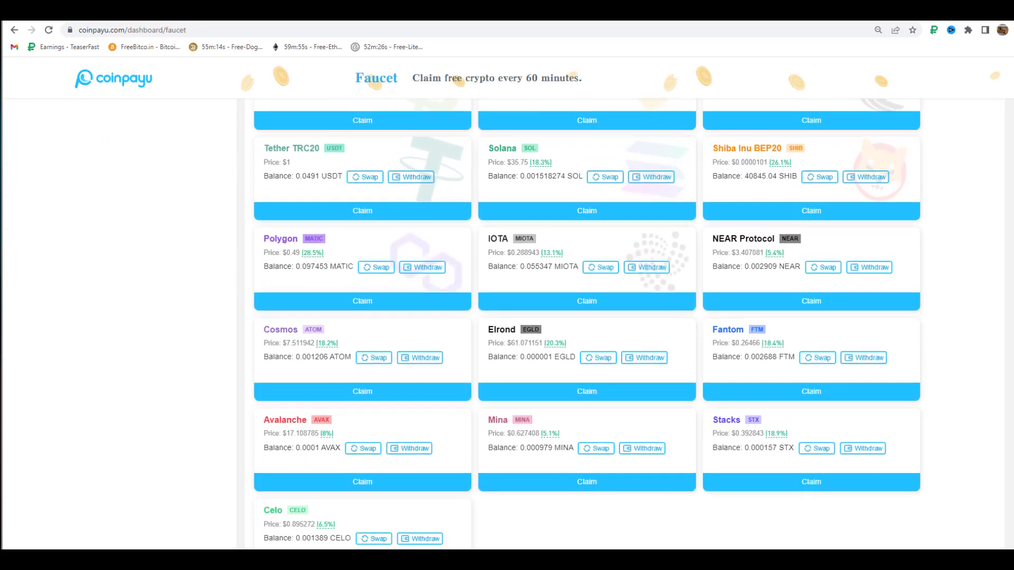
pyautogui.scroll(-2, 586, 322)
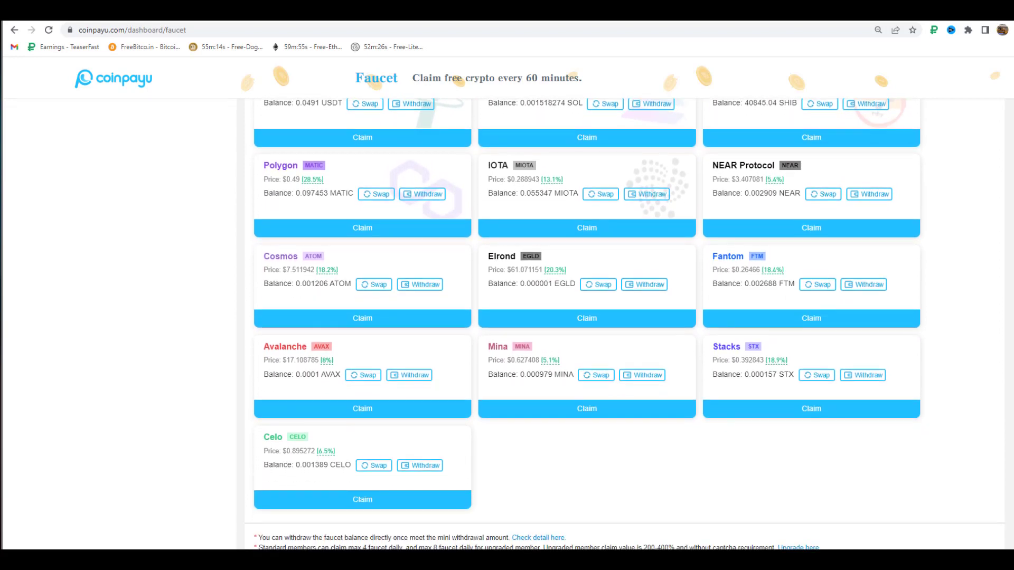
pyautogui.scroll(8, 586, 322)
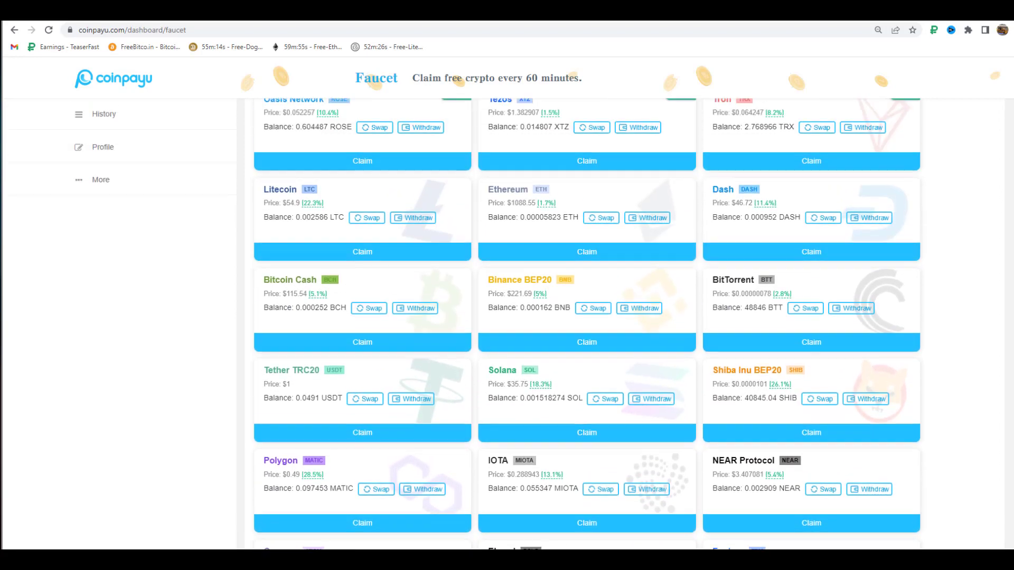
pyautogui.scroll(1, 587, 323)
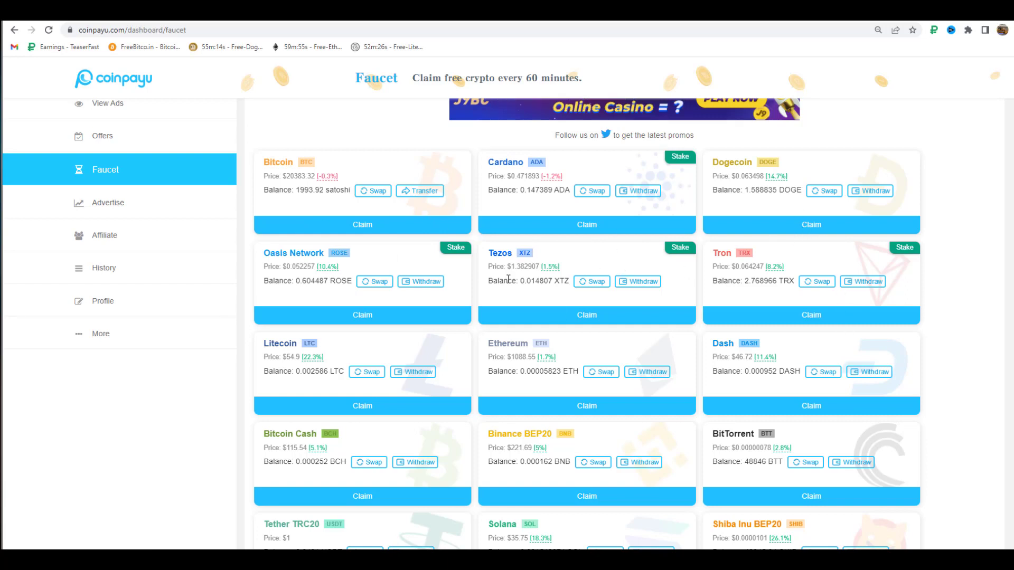
pyautogui.scroll(1, 508, 280)
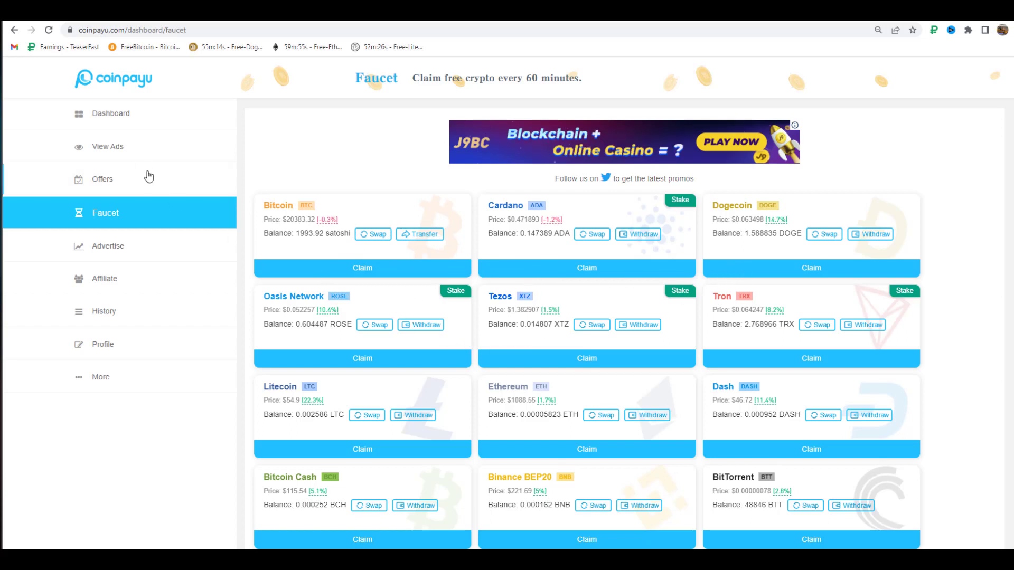
# Show the View Ads categories from the Faucet page, then go back to the dashboard.
pyautogui.click(128, 147)
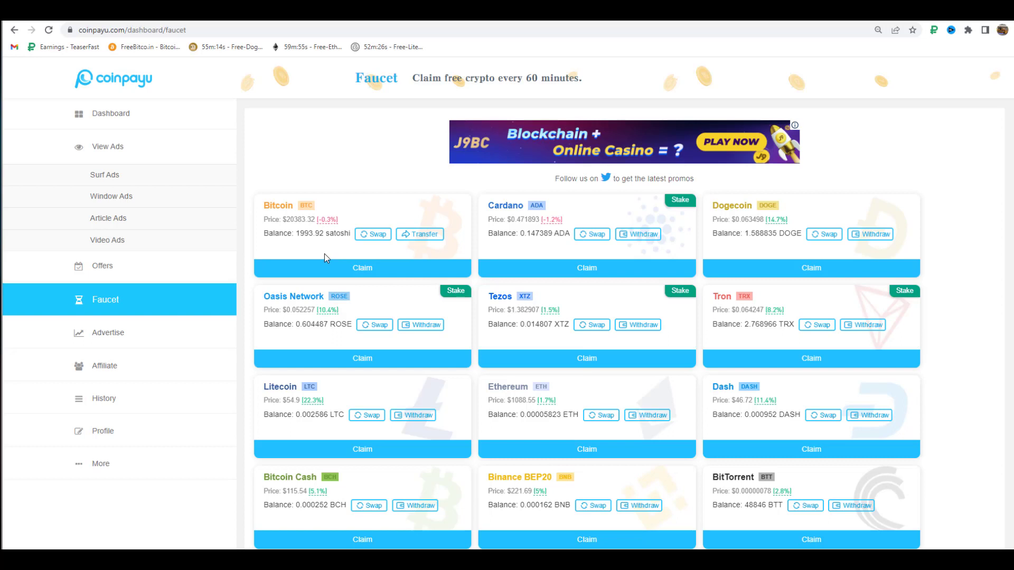
pyautogui.click(122, 119)
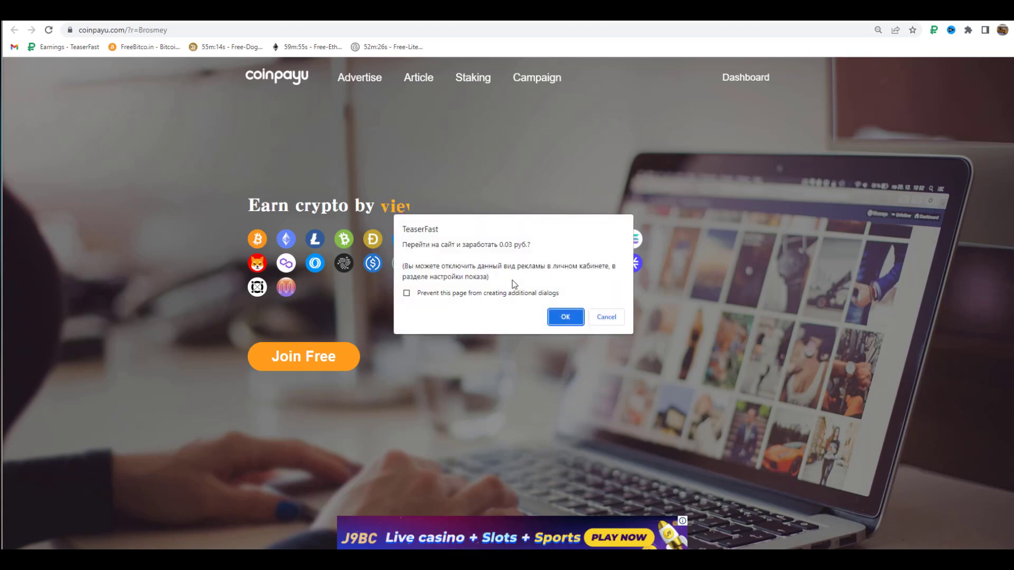
# Accept the TeaserFast prompt, open the free registration form and review its username, email and password fields.
pyautogui.click(578, 320)
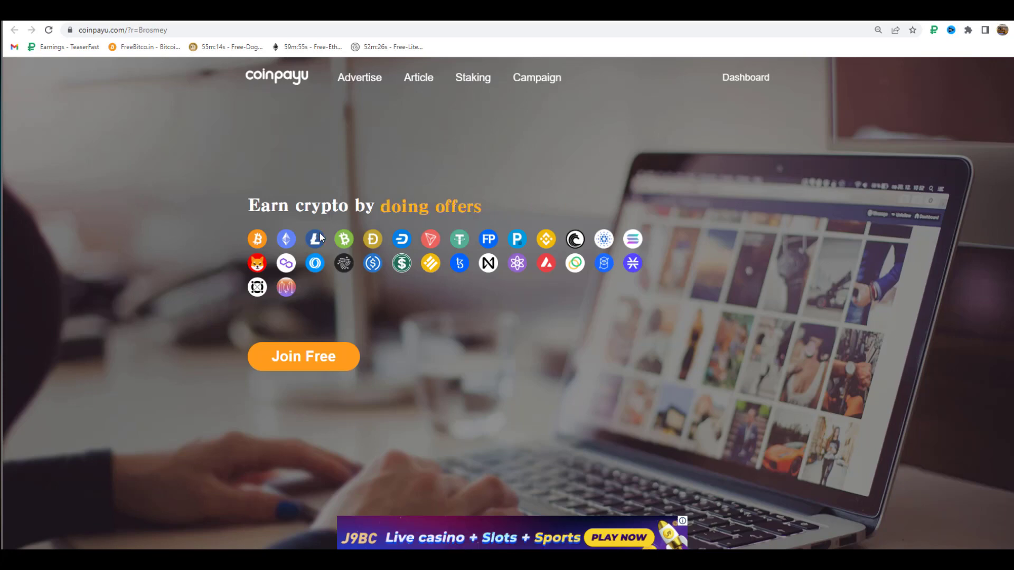
pyautogui.click(319, 370)
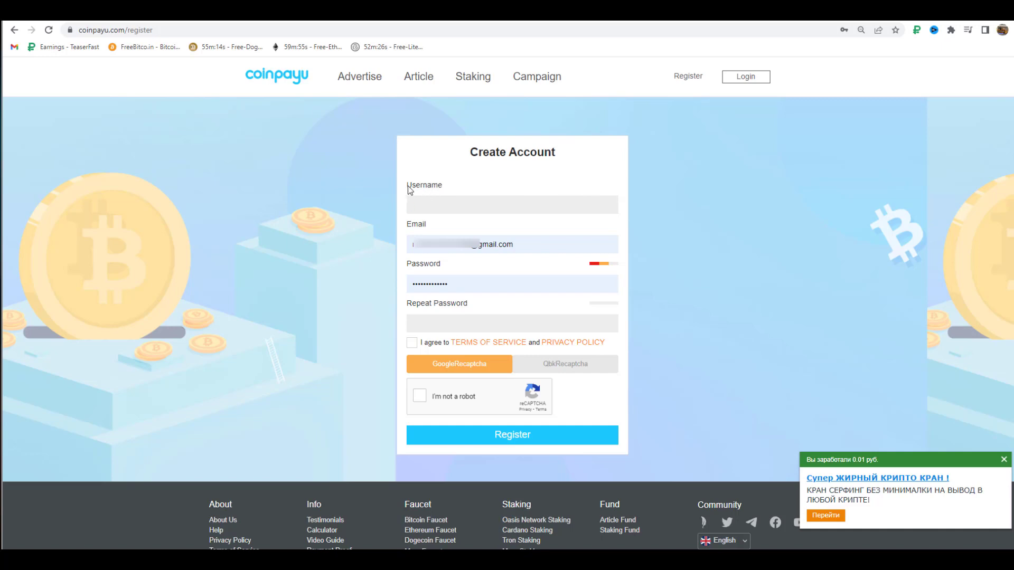
pyautogui.moveTo(408, 186); pyautogui.dragTo(443, 185)
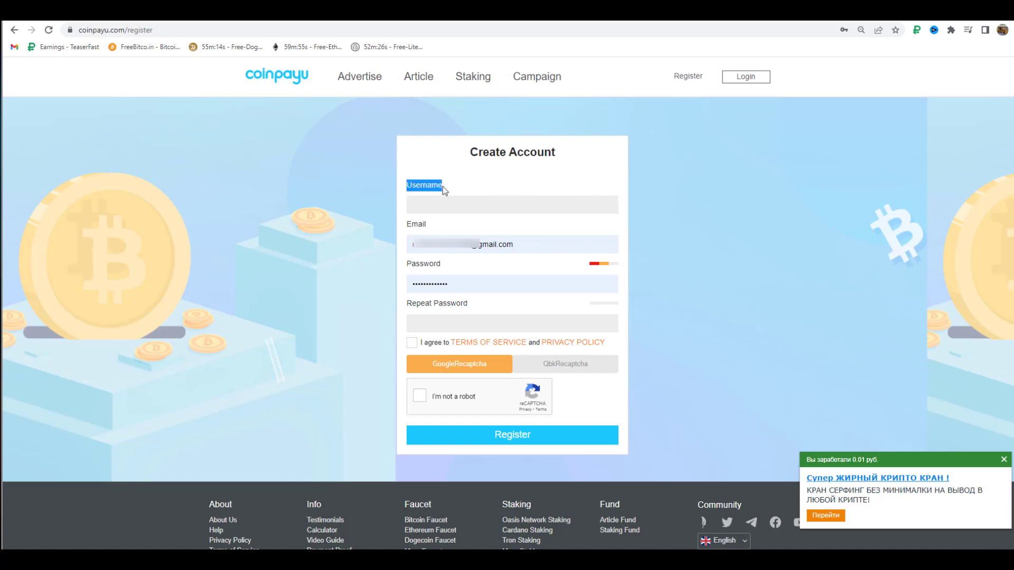
pyautogui.doubleClick(418, 225)
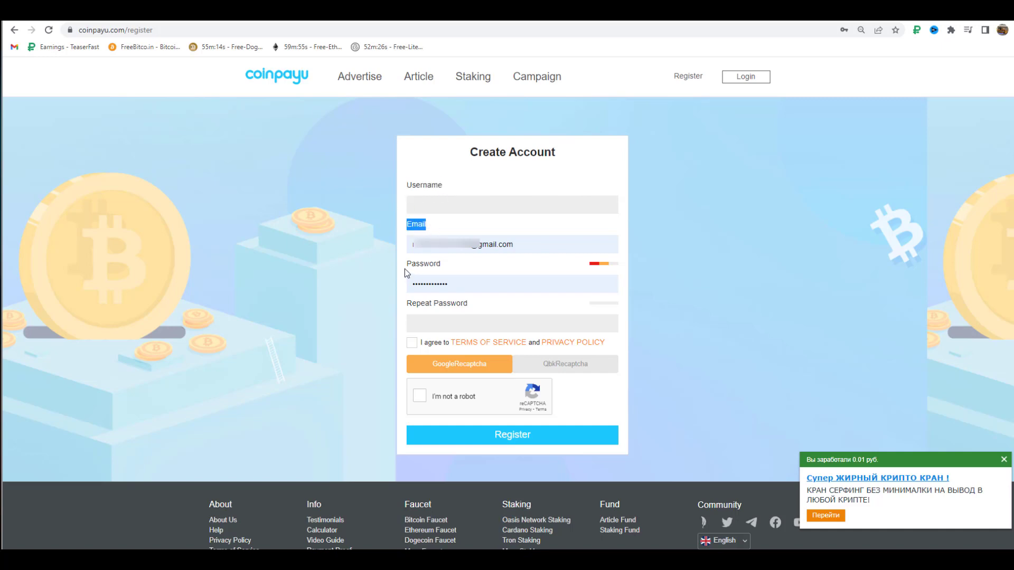
pyautogui.moveTo(405, 268); pyautogui.dragTo(438, 268)
pyautogui.moveTo(407, 306); pyautogui.dragTo(470, 307)
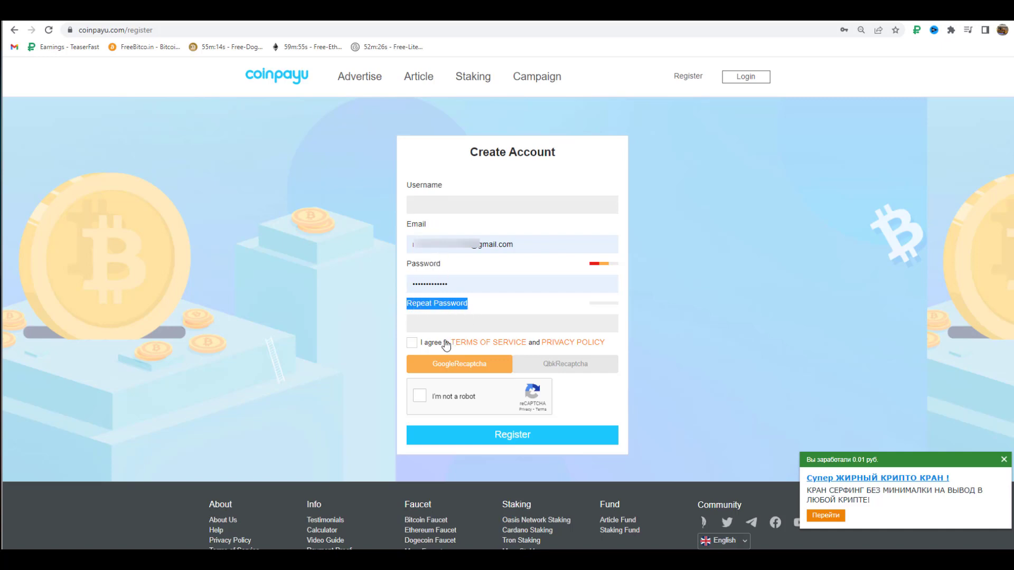
# Agree to the terms of service and privacy policy, tick the reCAPTCHA check and dismiss the ad notification.
pyautogui.click(411, 343)
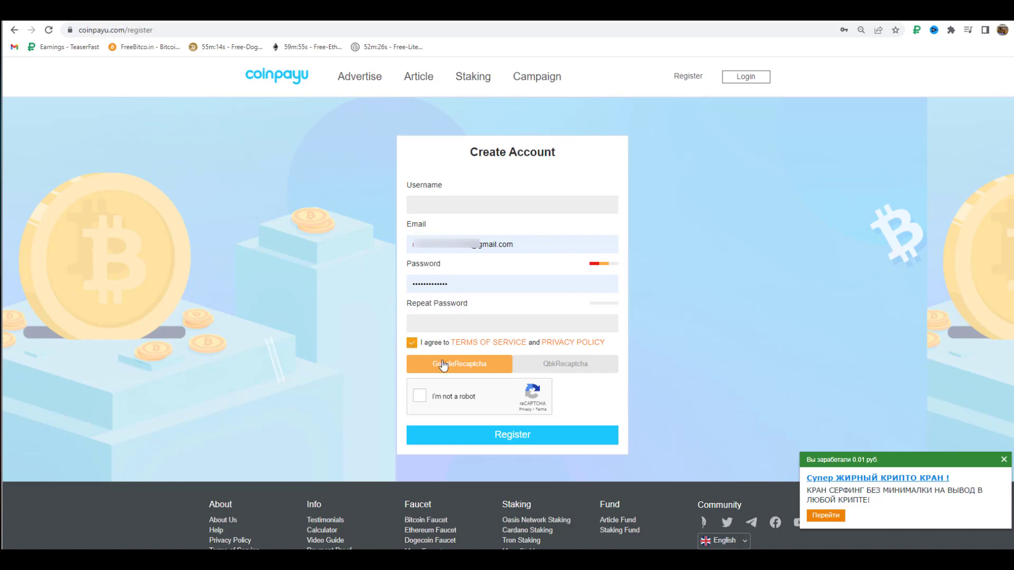
pyautogui.click(421, 397)
pyautogui.click(1004, 459)
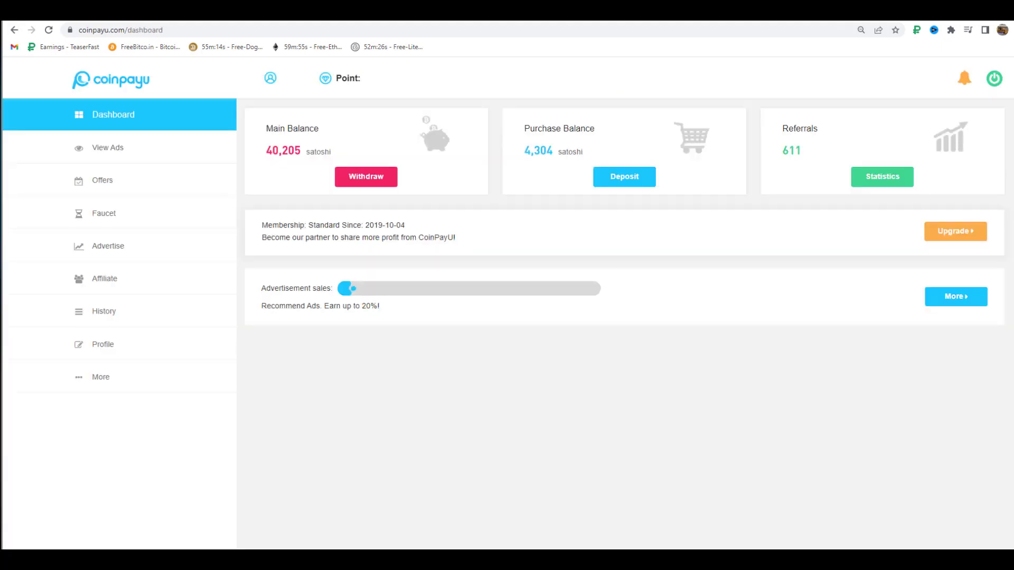
# Reload the dashboard page until the account overview loads.
pyautogui.click(49, 31)
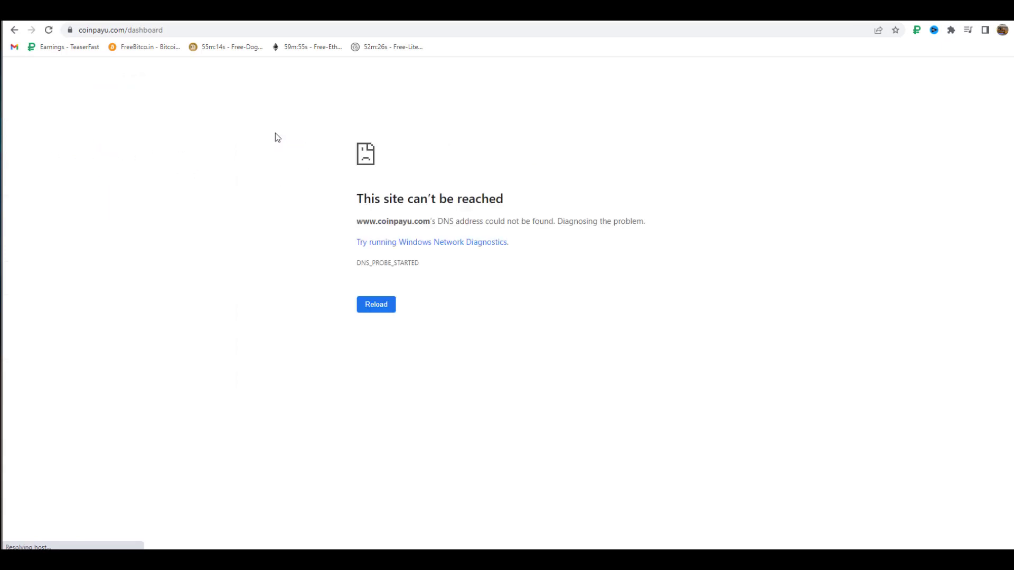
pyautogui.click(377, 310)
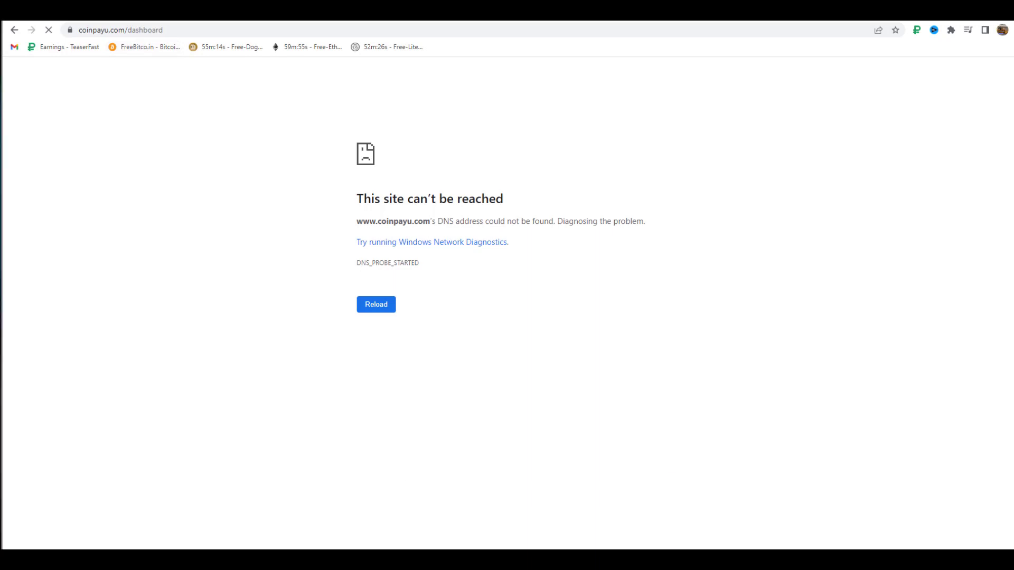
pyautogui.click(892, 511)
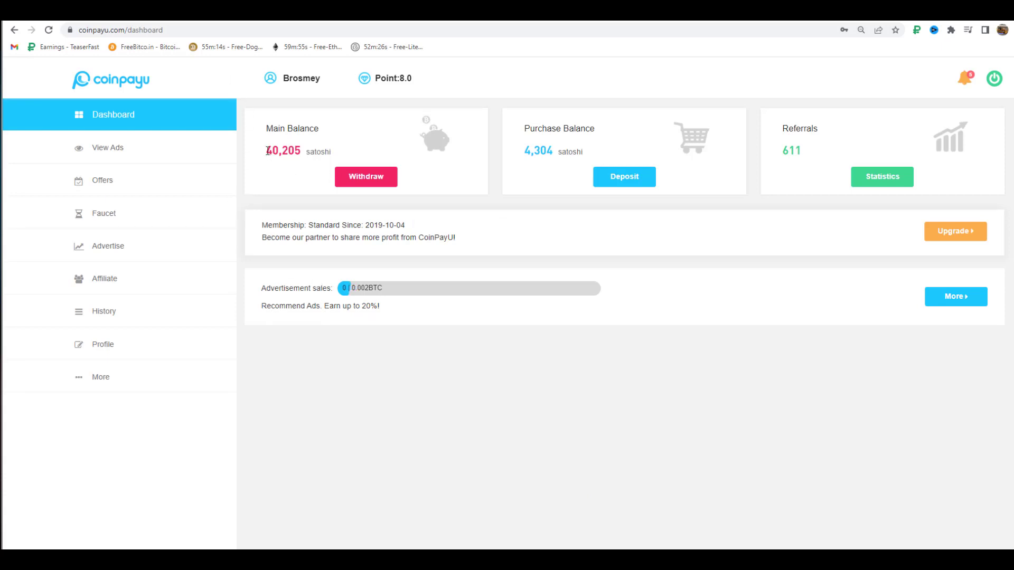
# Point out the main balance on the dashboard and open its withdrawal form.
pyautogui.moveTo(267, 152); pyautogui.dragTo(300, 154)
pyautogui.click(322, 146)
pyautogui.click(338, 139)
pyautogui.click(349, 180)
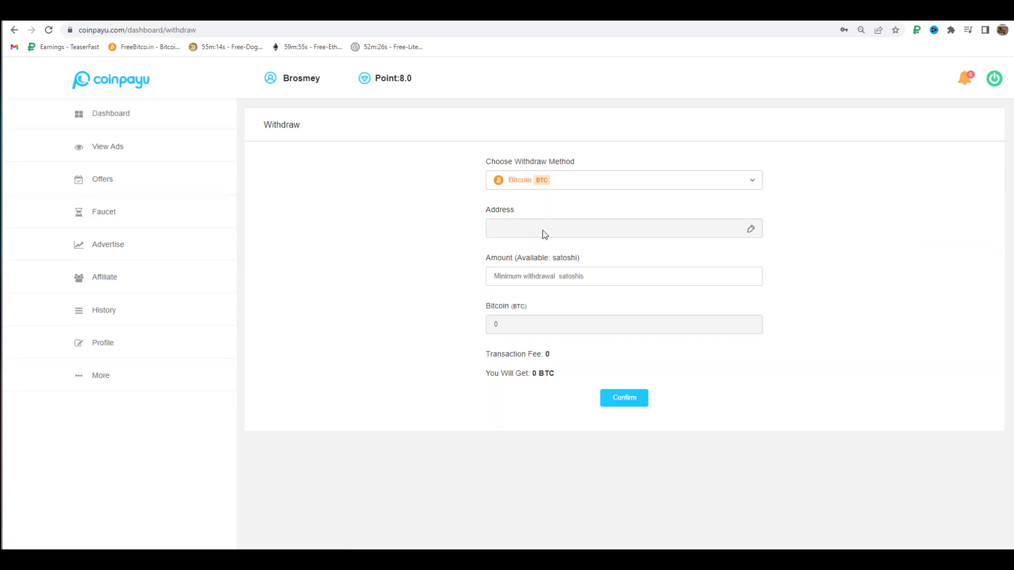
# Look through the withdrawal methods, choose Tether (USDT) and enter 40000 satoshi as the amount.
pyautogui.click(578, 183)
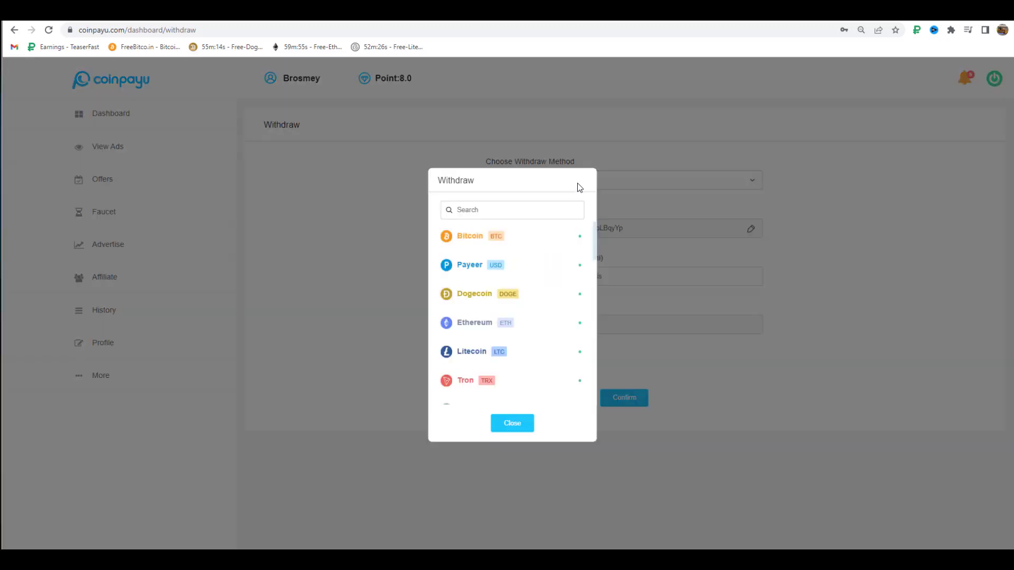
pyautogui.scroll(-3, 518, 338)
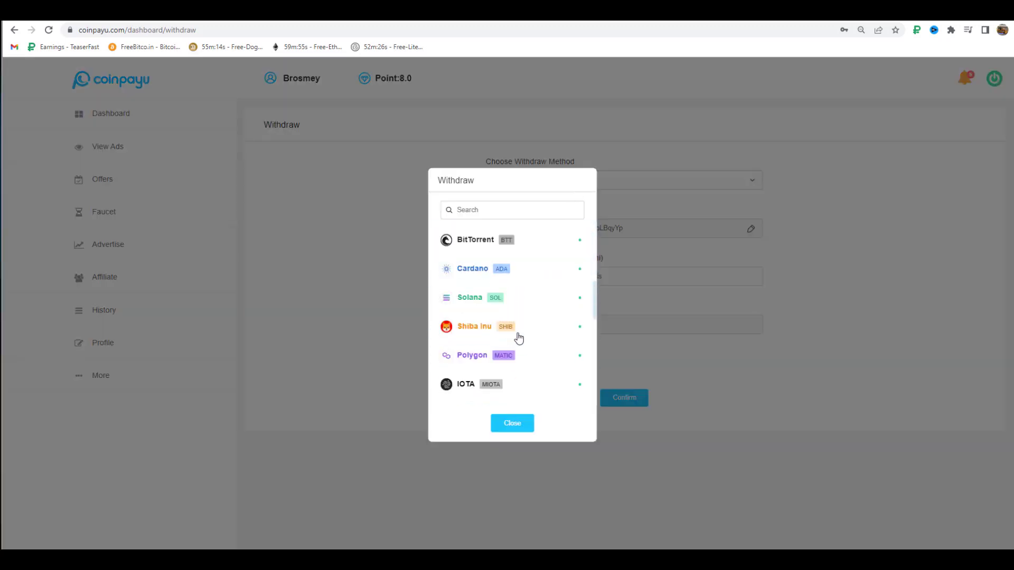
pyautogui.scroll(3, 517, 337)
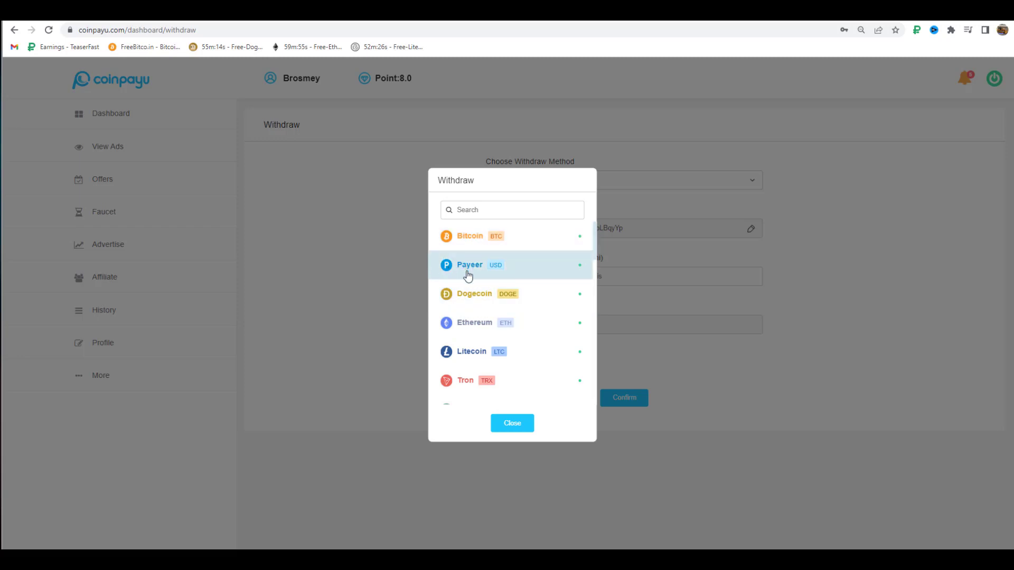
pyautogui.scroll(-3, 478, 312)
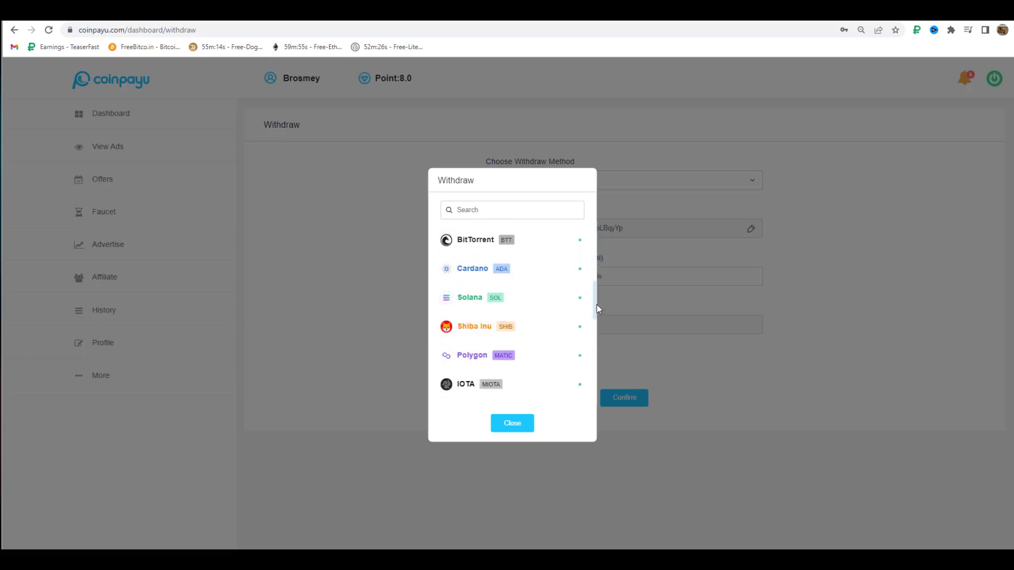
pyautogui.moveTo(596, 300); pyautogui.dragTo(600, 272)
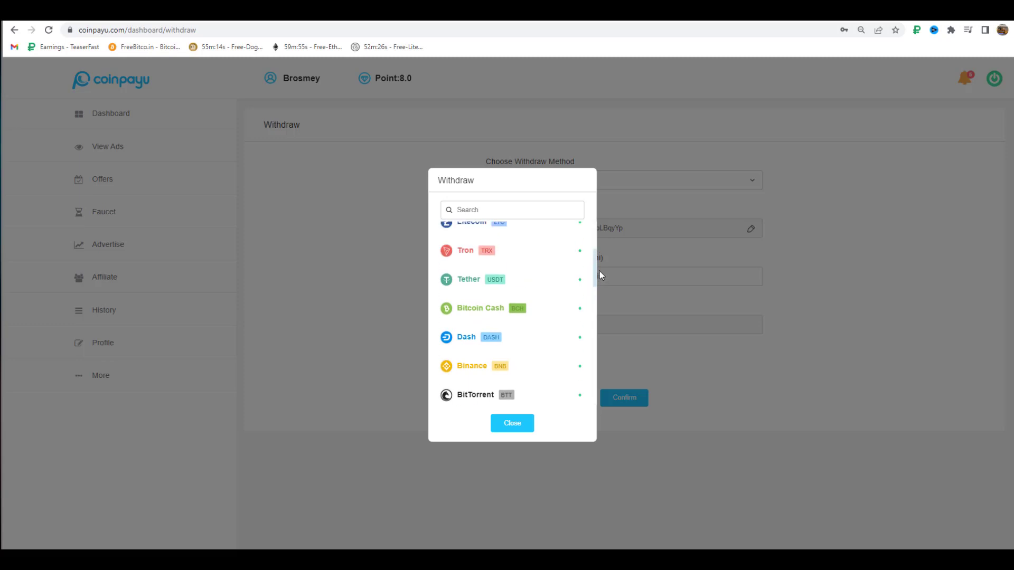
pyautogui.click(493, 285)
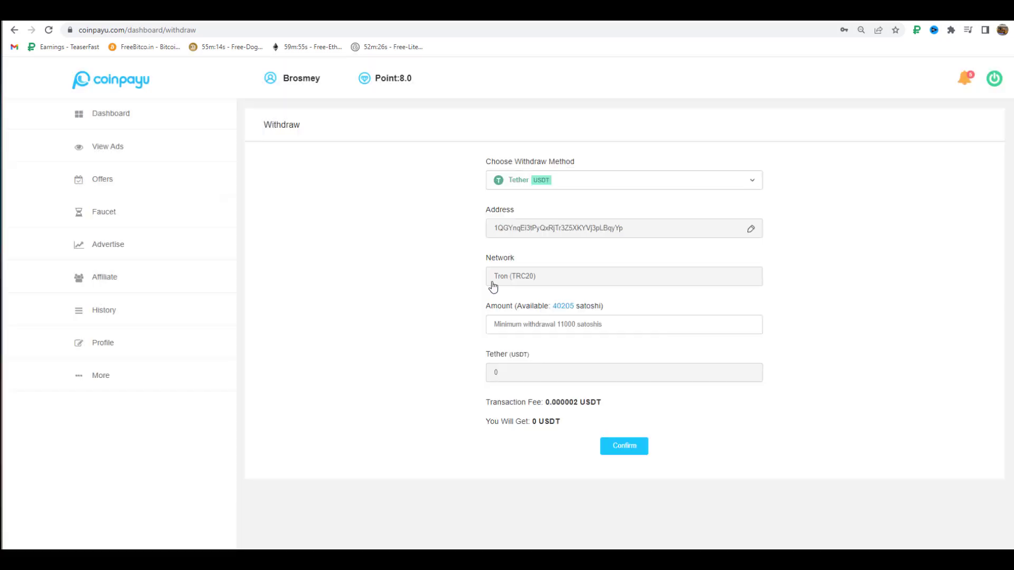
pyautogui.click(547, 322)
pyautogui.write('40000')
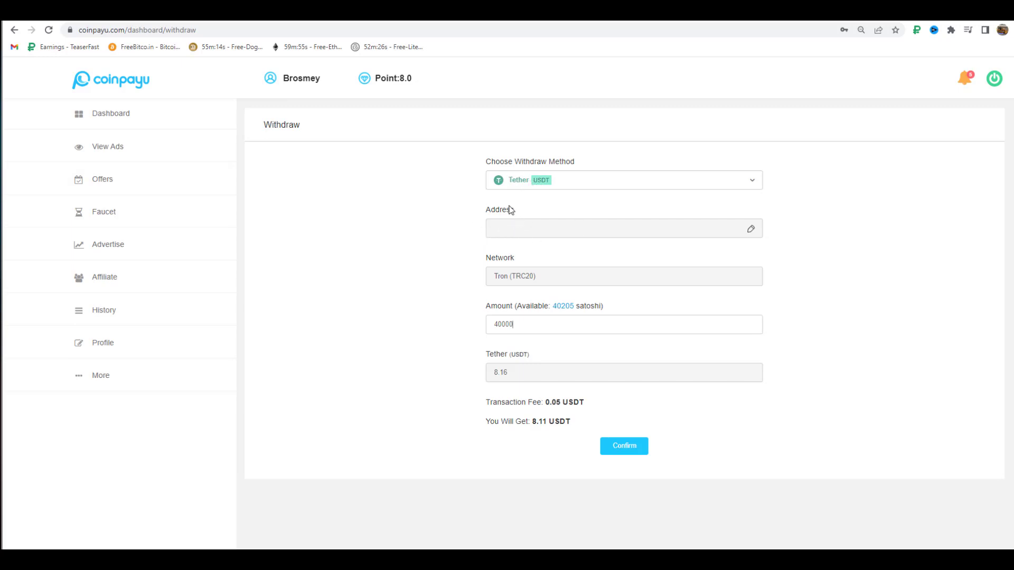
# Switch the withdrawal method to Tron (TRX) and open the wallet settings for editing its address.
pyautogui.click(640, 183)
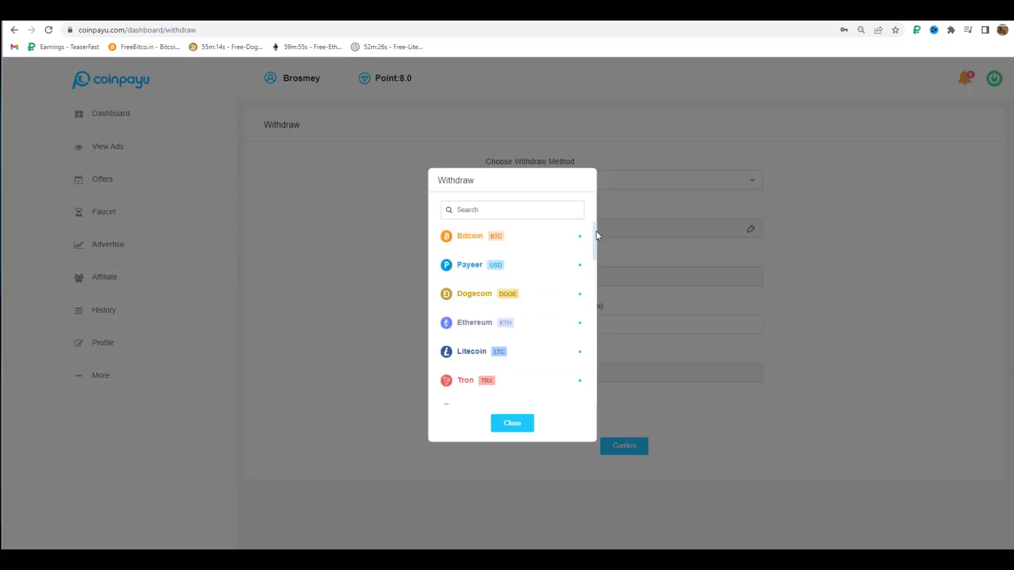
pyautogui.moveTo(596, 231)
pyautogui.mouseDown()
pyautogui.moveTo(595, 265)
pyautogui.moveTo(595, 250)
pyautogui.mouseUp()
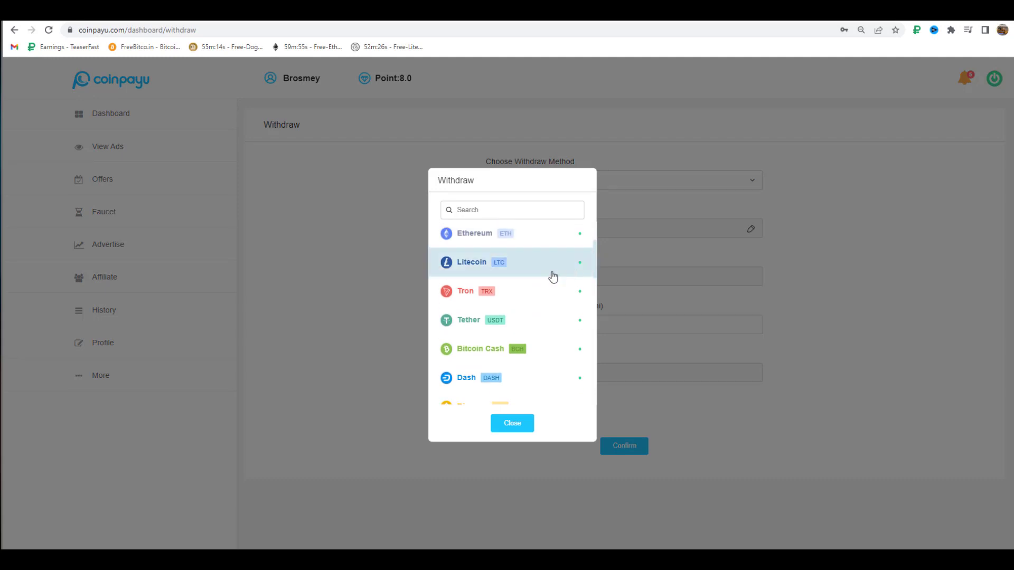
pyautogui.click(508, 292)
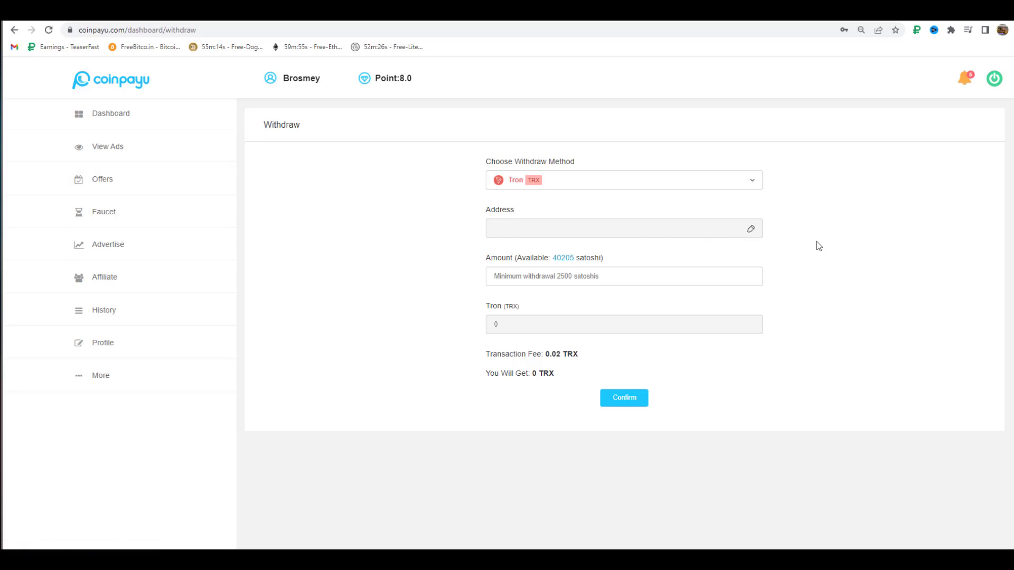
pyautogui.click(751, 231)
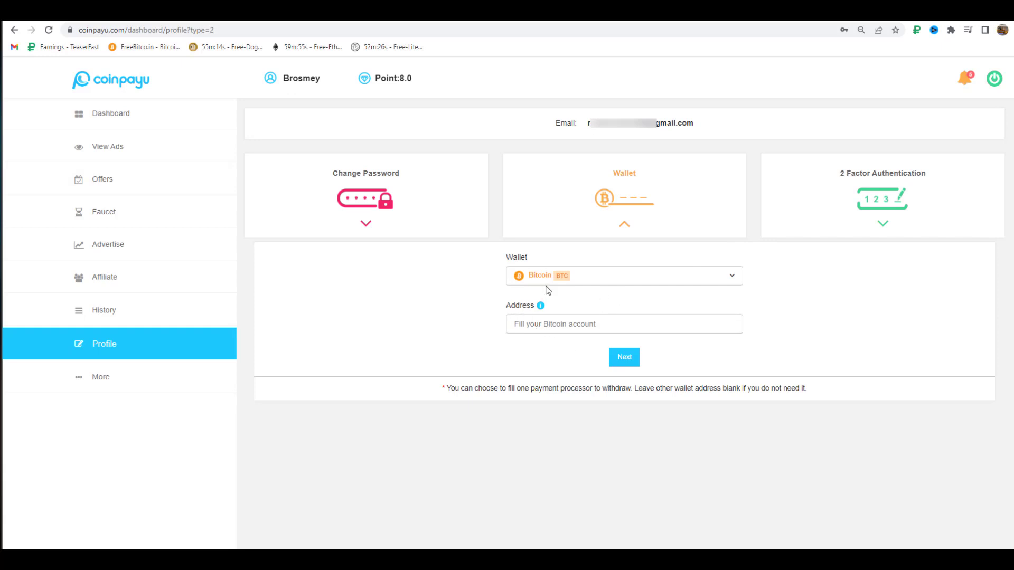
# Select Tron (TRX) as the wallet in the profile and make its address field ready for entry.
pyautogui.click(700, 280)
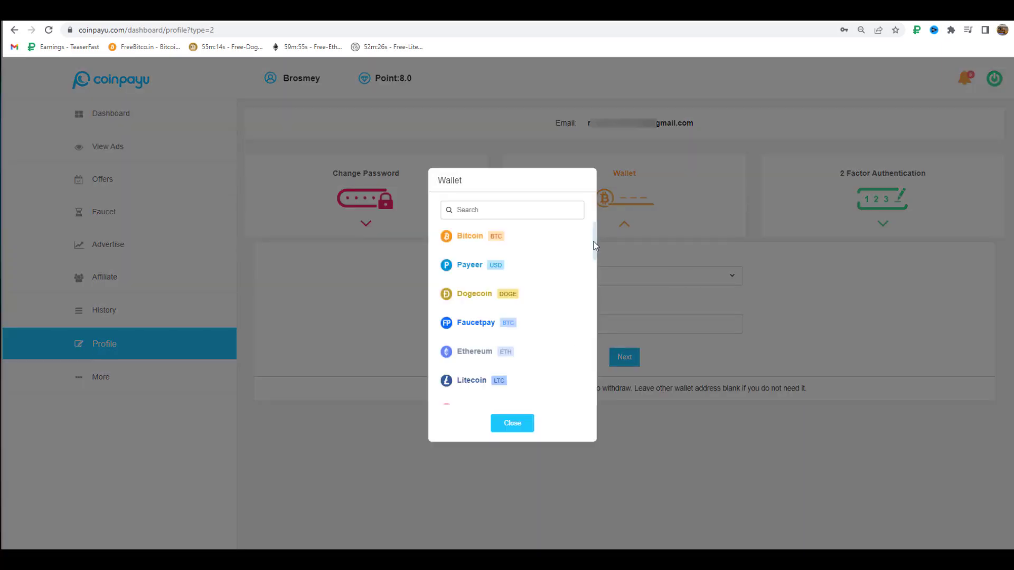
pyautogui.moveTo(594, 235); pyautogui.dragTo(594, 259)
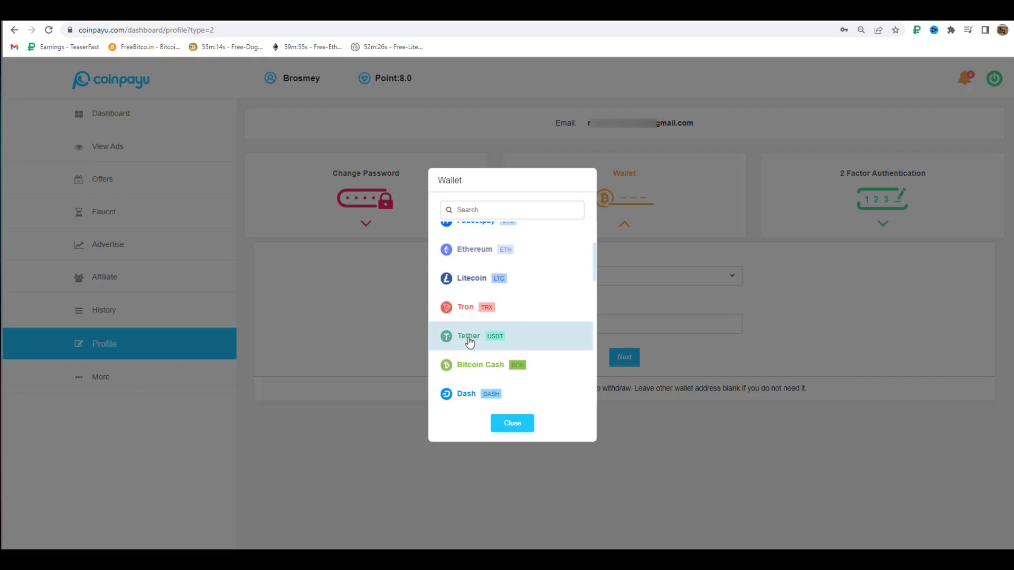
pyautogui.click(514, 314)
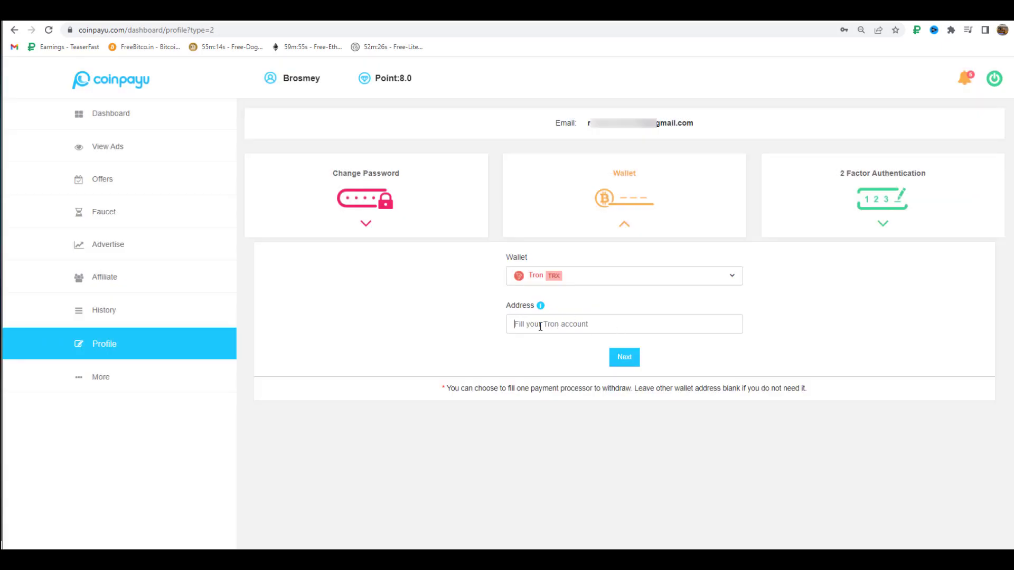
pyautogui.click(536, 326)
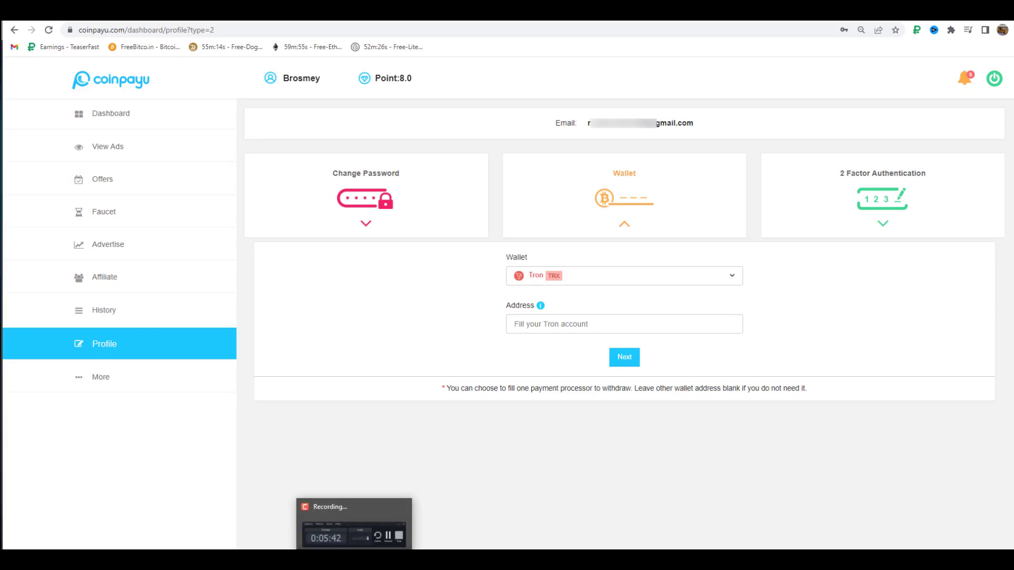
pyautogui.click(354, 560)
pyautogui.click(890, 517)
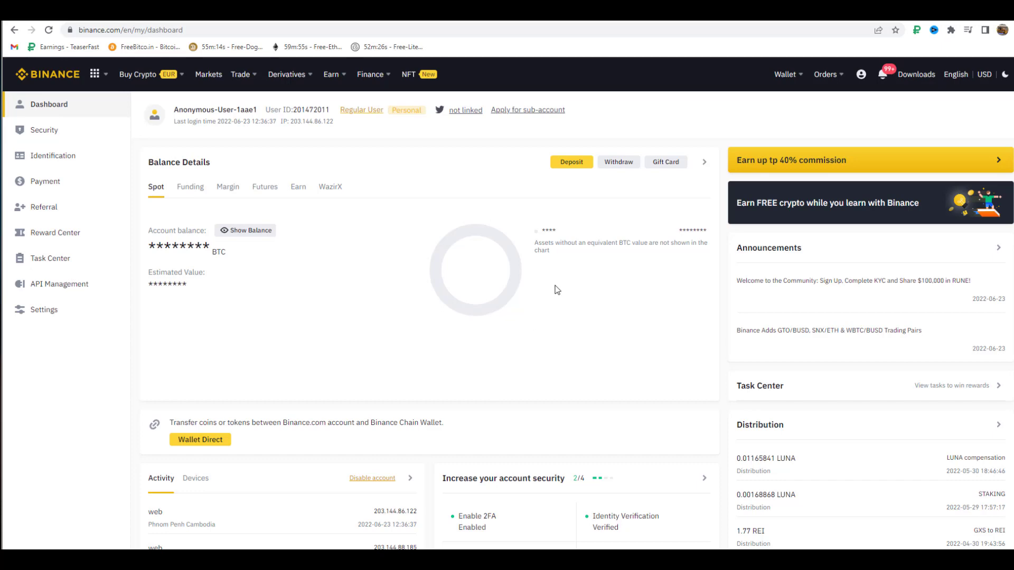
# On Binance, go to the crypto deposit page and select TRX (TRON) as the coin to deposit.
pyautogui.click(575, 168)
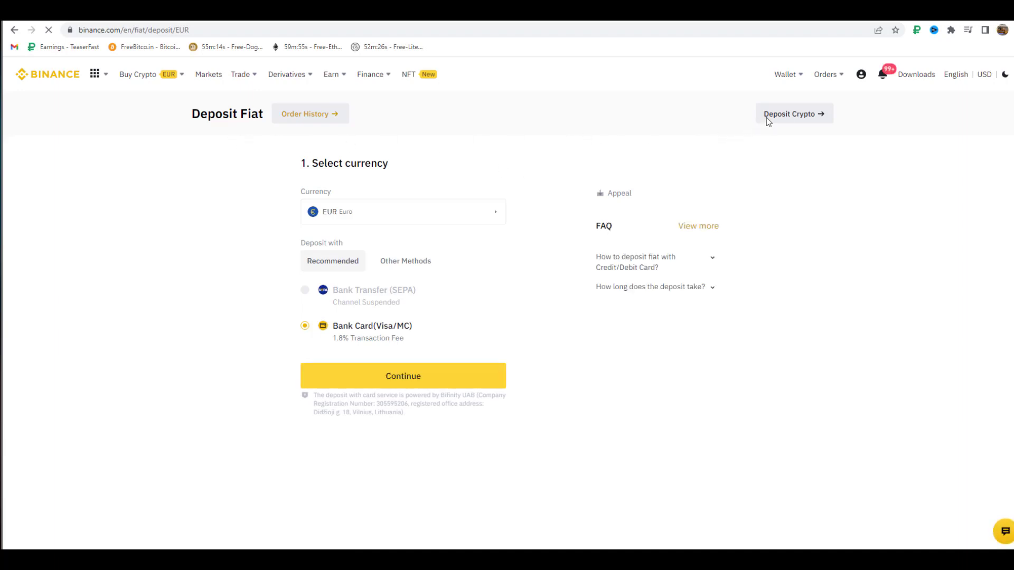
pyautogui.click(819, 117)
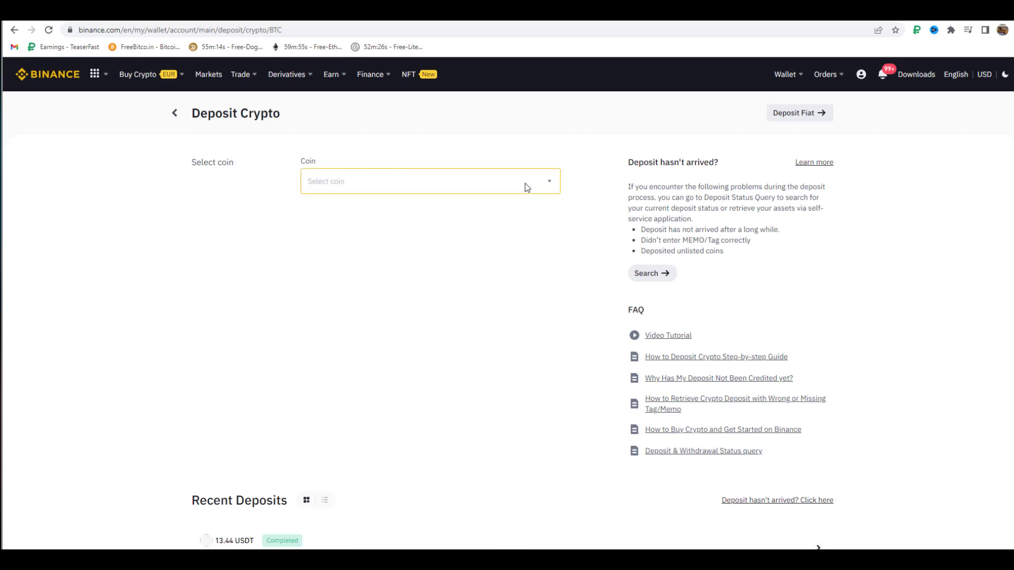
pyautogui.click(543, 178)
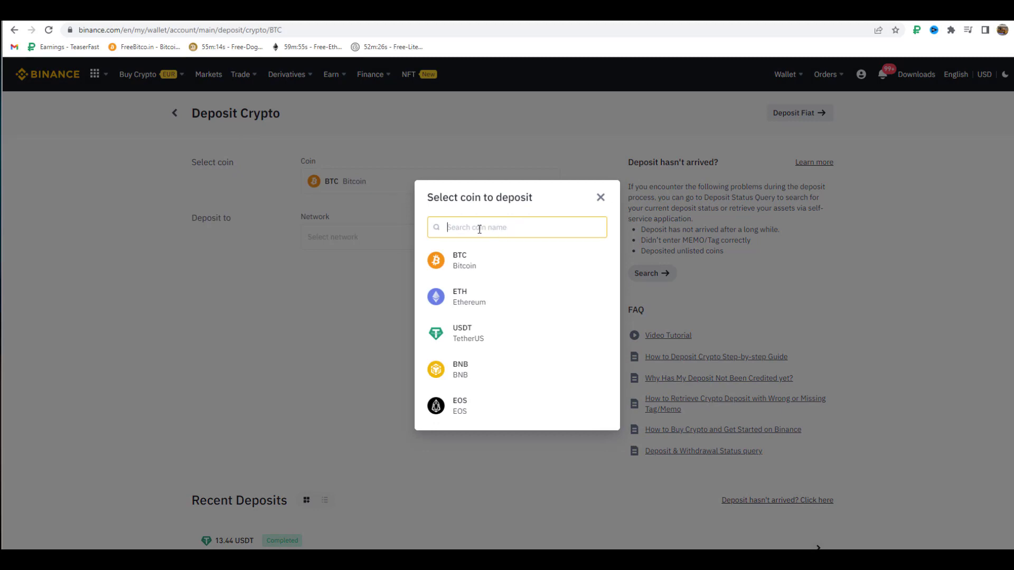
pyautogui.write('t')
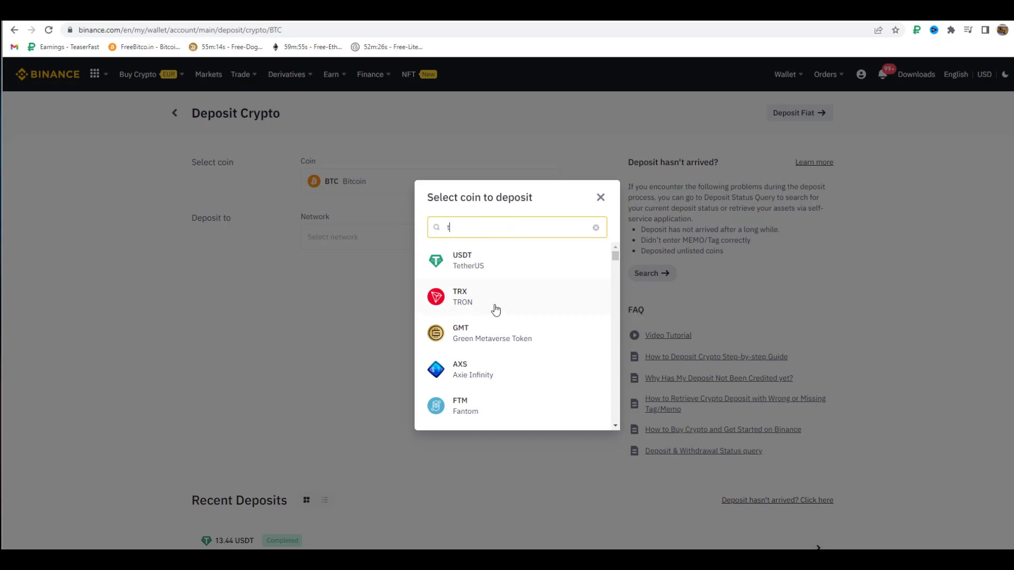
pyautogui.click(473, 299)
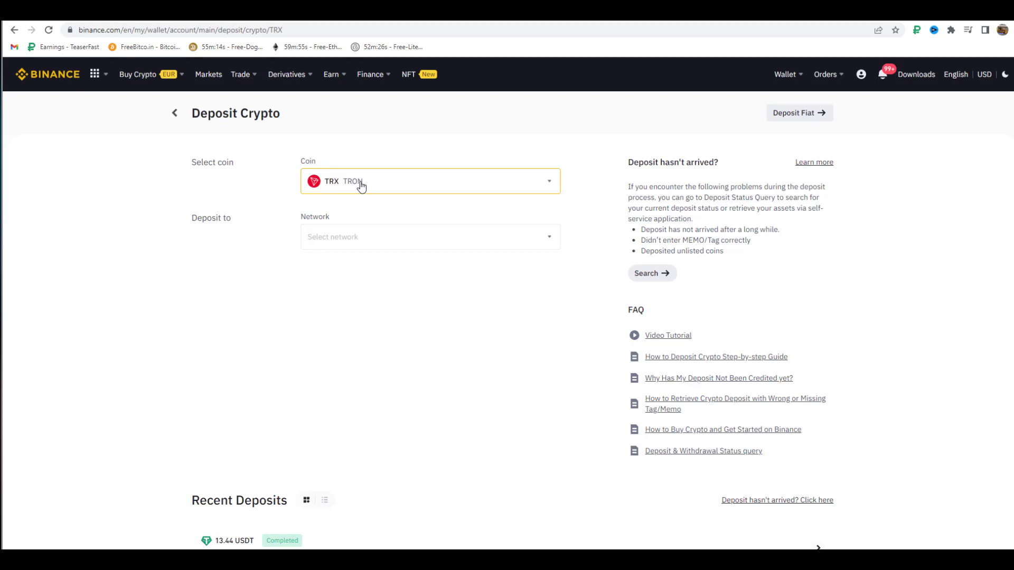
# Set the deposit network to Tron (TRC20) and copy the TRX deposit address.
pyautogui.click(531, 238)
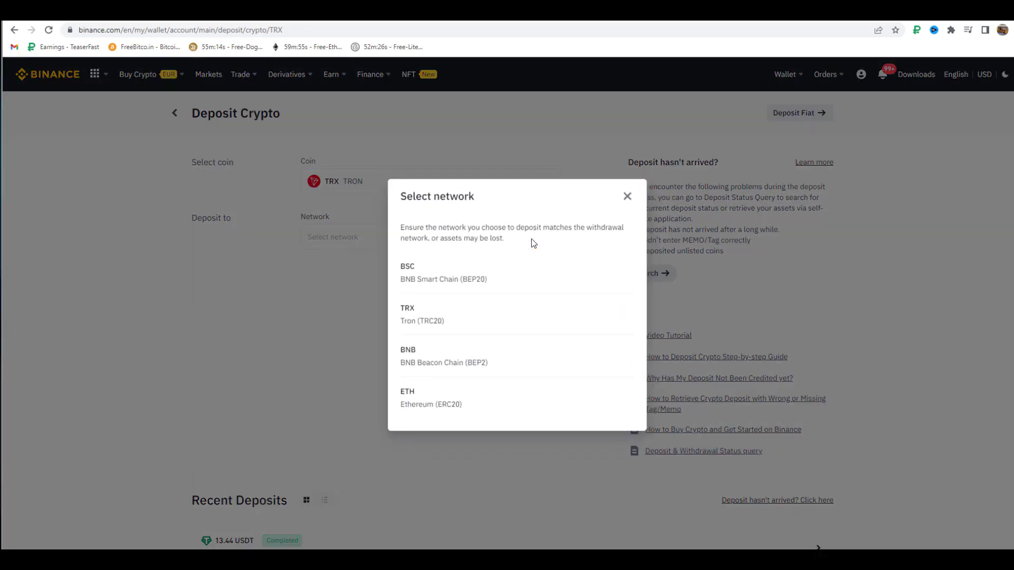
pyautogui.click(453, 326)
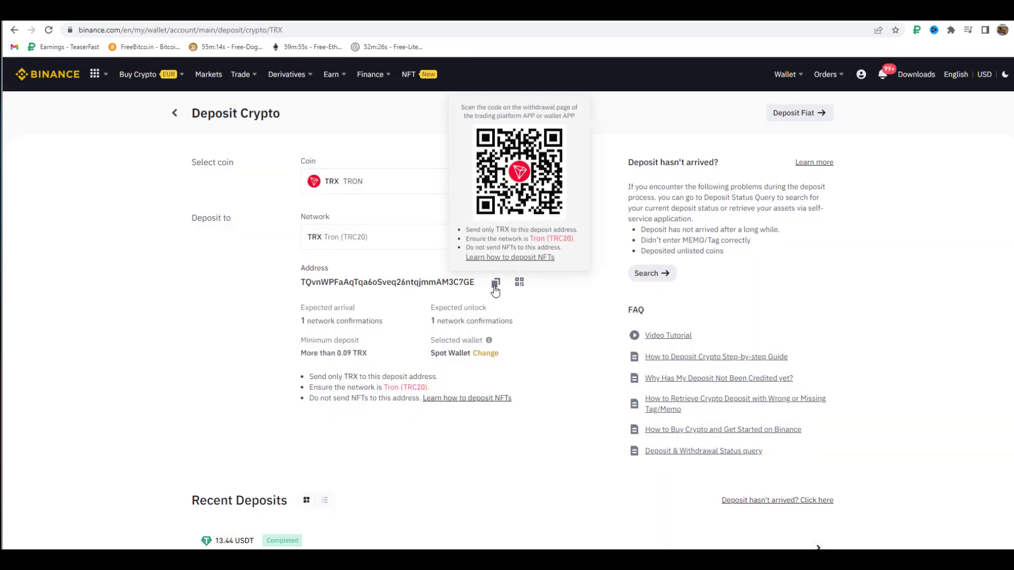
pyautogui.click(495, 286)
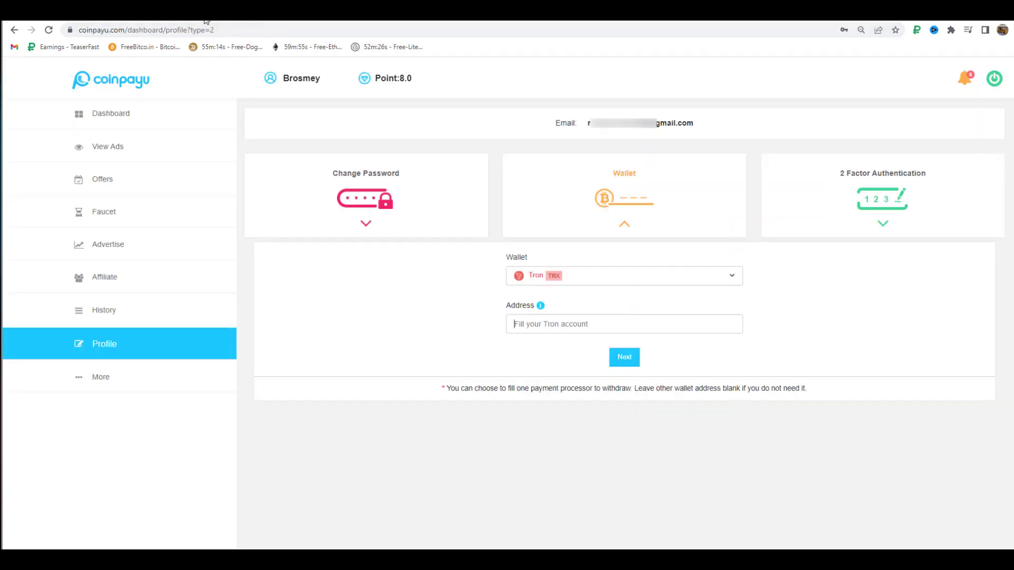
# Switch back to CoinPayU, paste the copied deposit address as the Tron wallet address and submit it.
pyautogui.click(209, 12)
pyautogui.rightClick(563, 323)
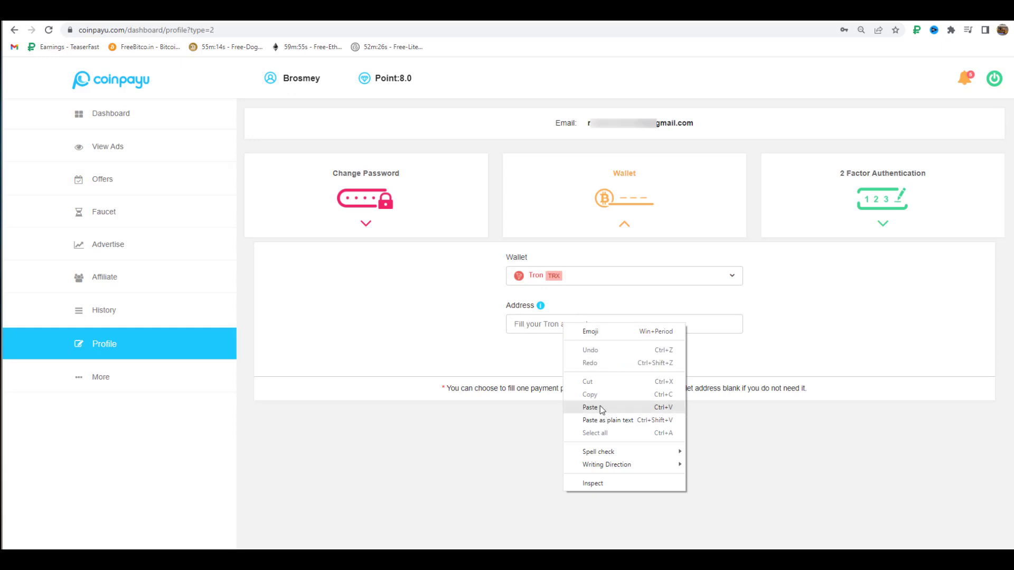
pyautogui.click(596, 407)
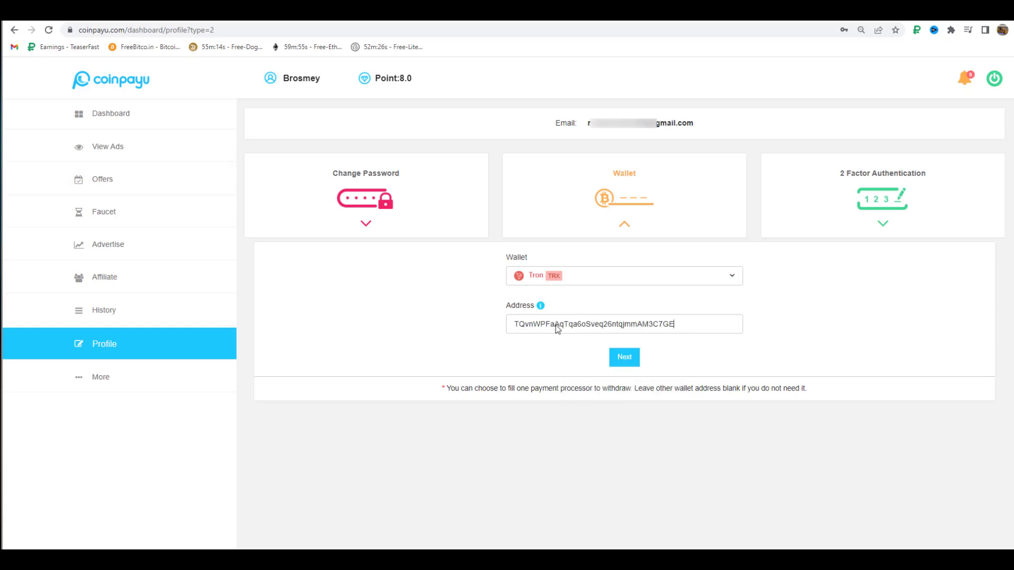
pyautogui.click(623, 363)
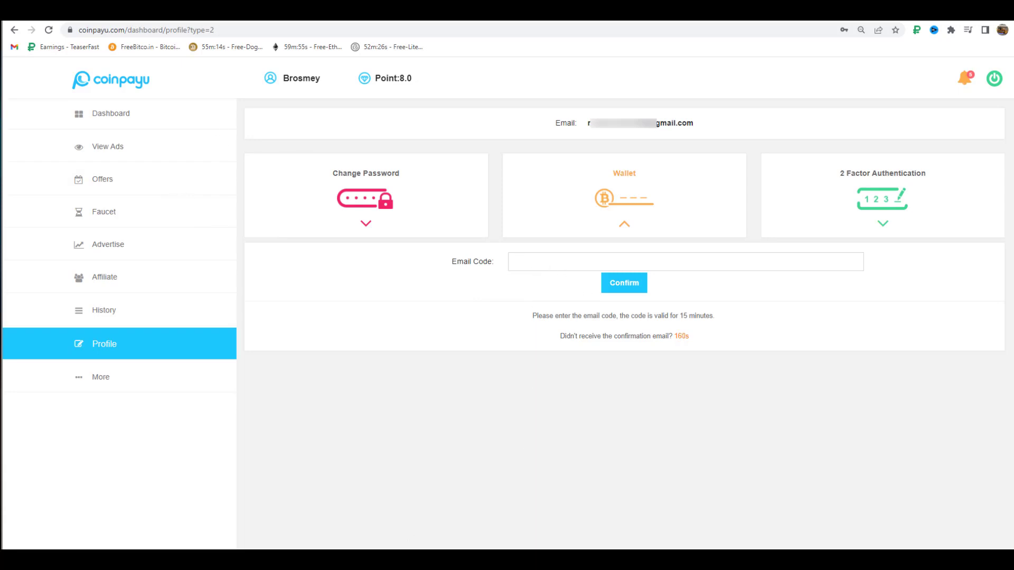
pyautogui.click(355, 560)
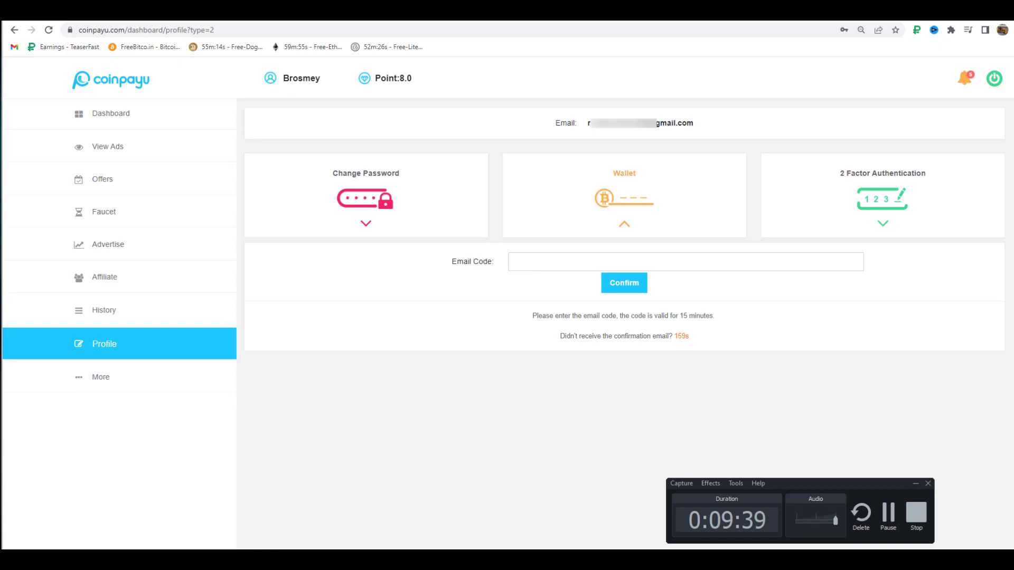
pyautogui.click(892, 511)
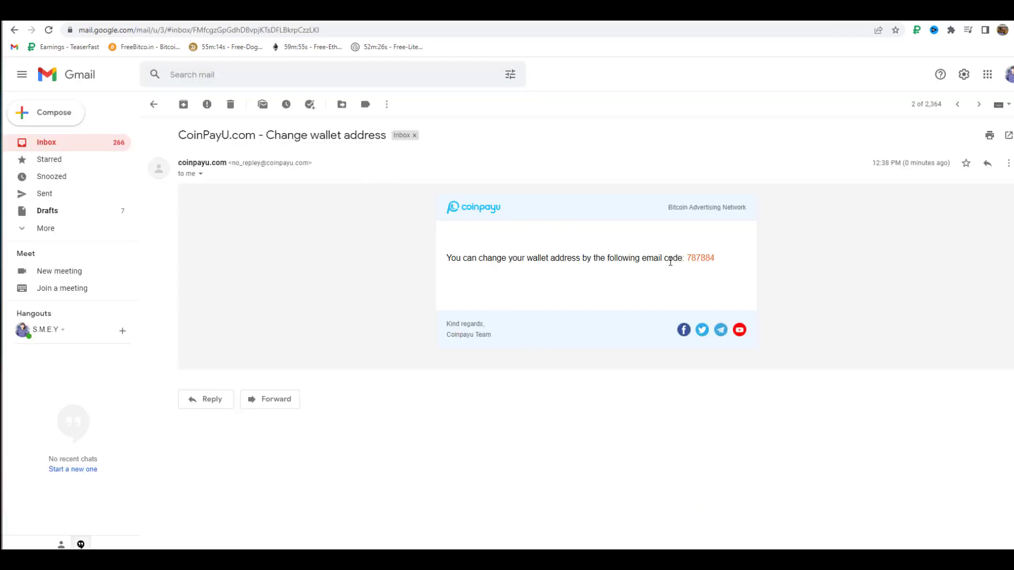
# Copy the email code from the CoinPayU wallet-change message in Gmail and switch back to the CoinPayU profile.
pyautogui.moveTo(476, 262); pyautogui.dragTo(715, 257)
pyautogui.click(768, 265)
pyautogui.rightClick(714, 259)
pyautogui.click(725, 266)
pyautogui.hotkey('ctrl', 'Tab')
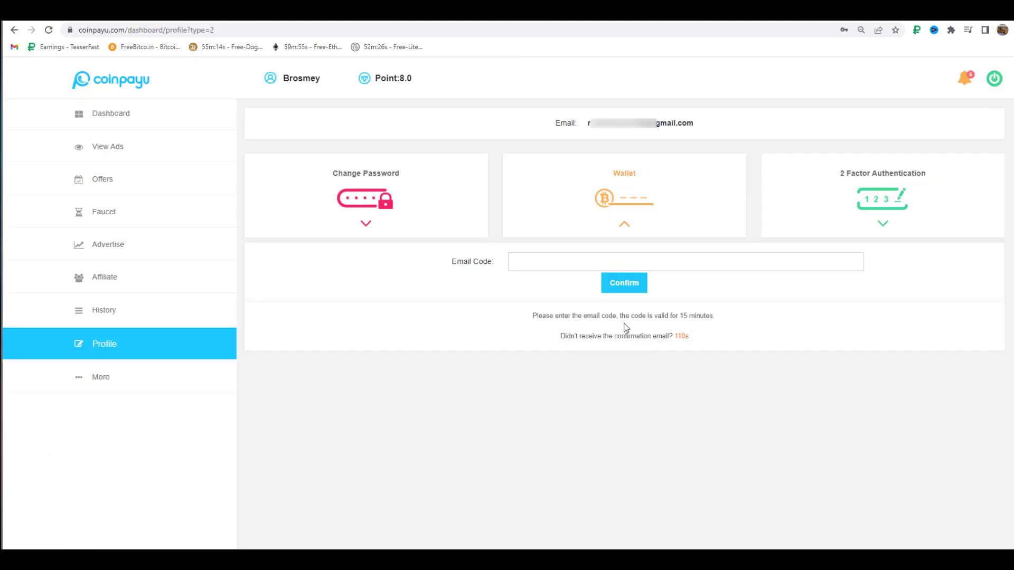
# Paste the emailed verification code into the Email Code field and confirm the wallet address change.
pyautogui.click(517, 262)
pyautogui.rightClick(517, 263)
pyautogui.click(577, 344)
pyautogui.click(625, 285)
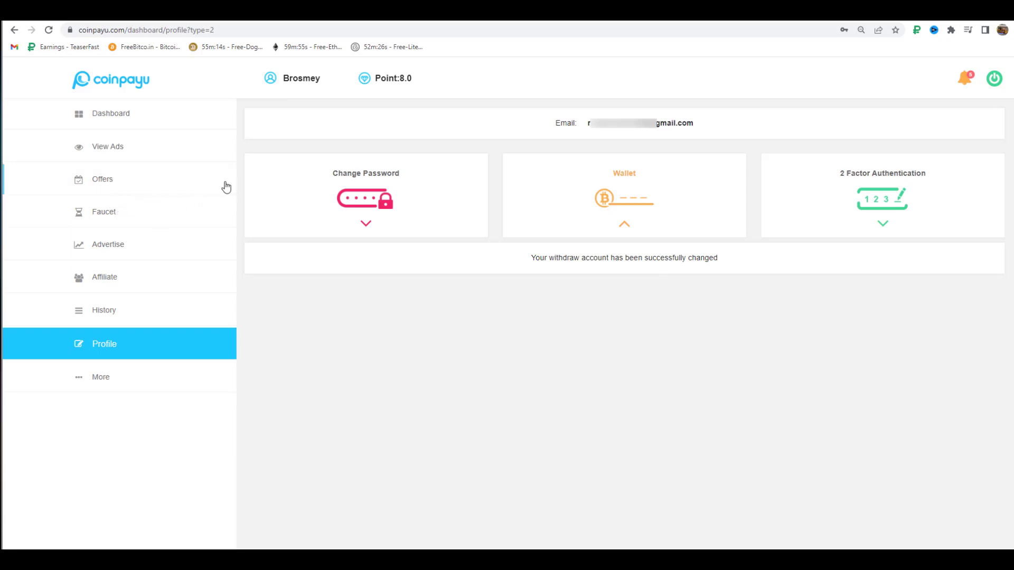
# Open the main balance withdrawal form from the dashboard and choose Tron (TRX) as the withdraw method, checking its address.
pyautogui.click(102, 121)
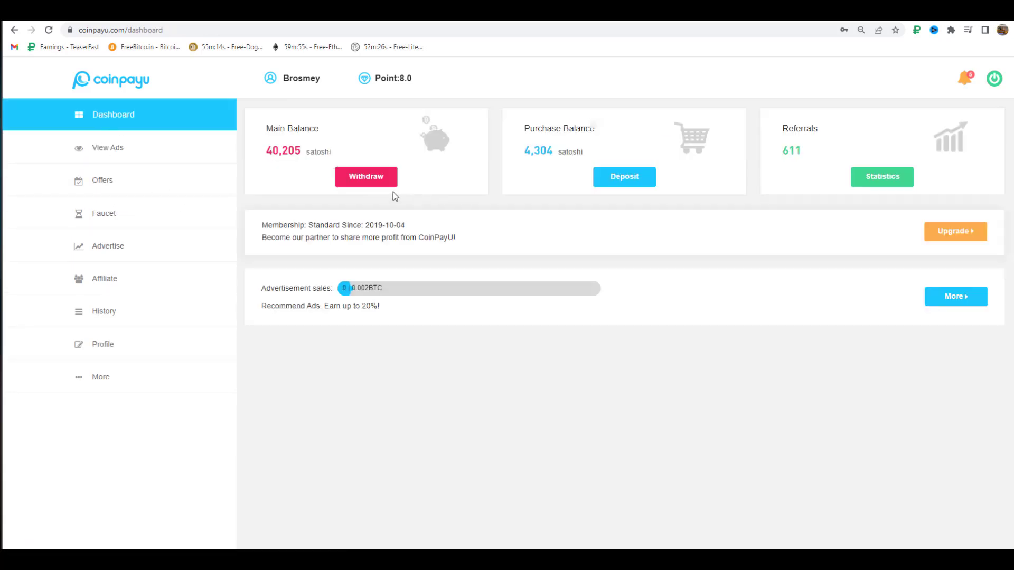
pyautogui.click(370, 179)
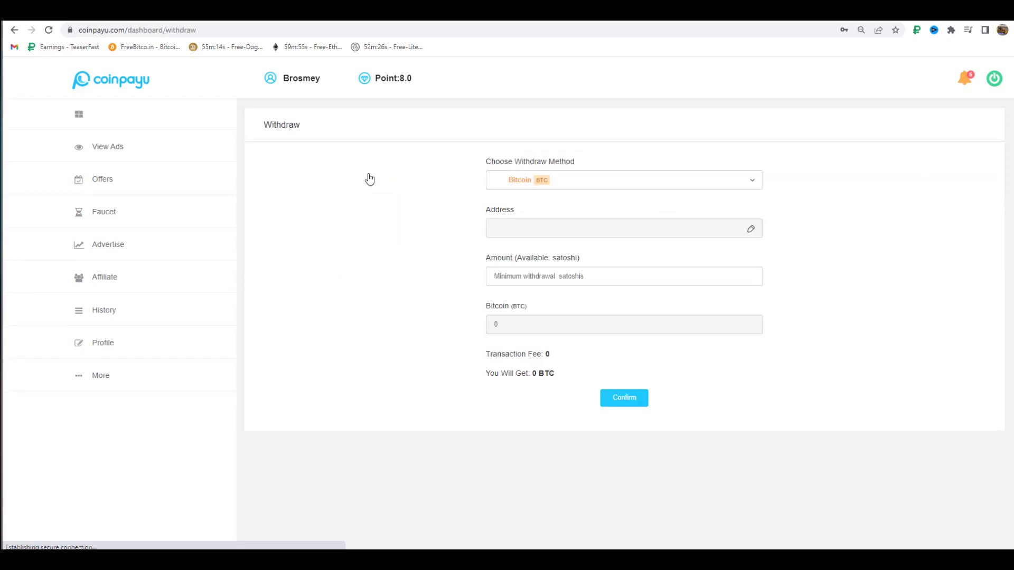
pyautogui.click(597, 183)
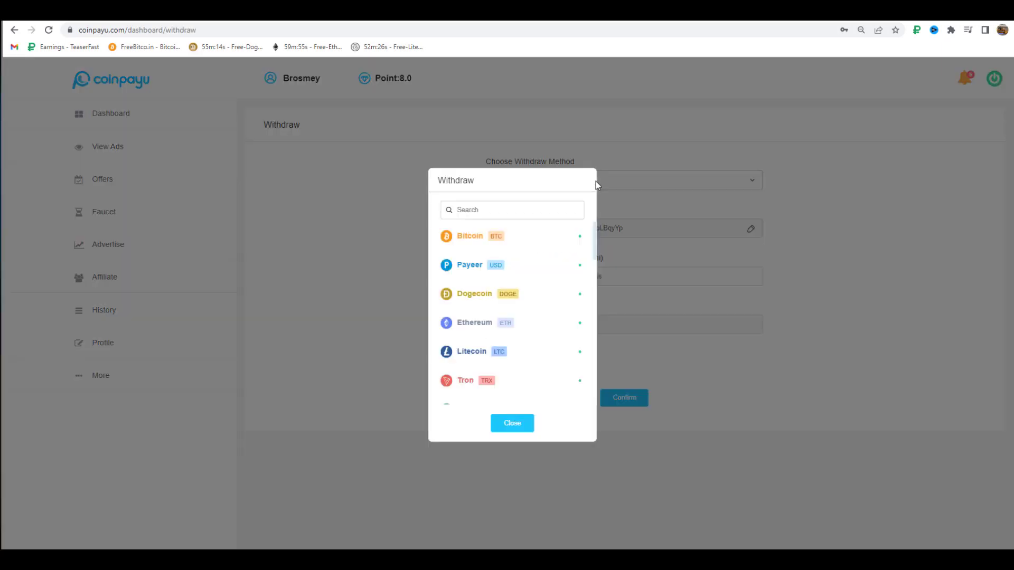
pyautogui.click(465, 386)
pyautogui.moveTo(494, 228); pyautogui.dragTo(640, 229)
pyautogui.click(669, 231)
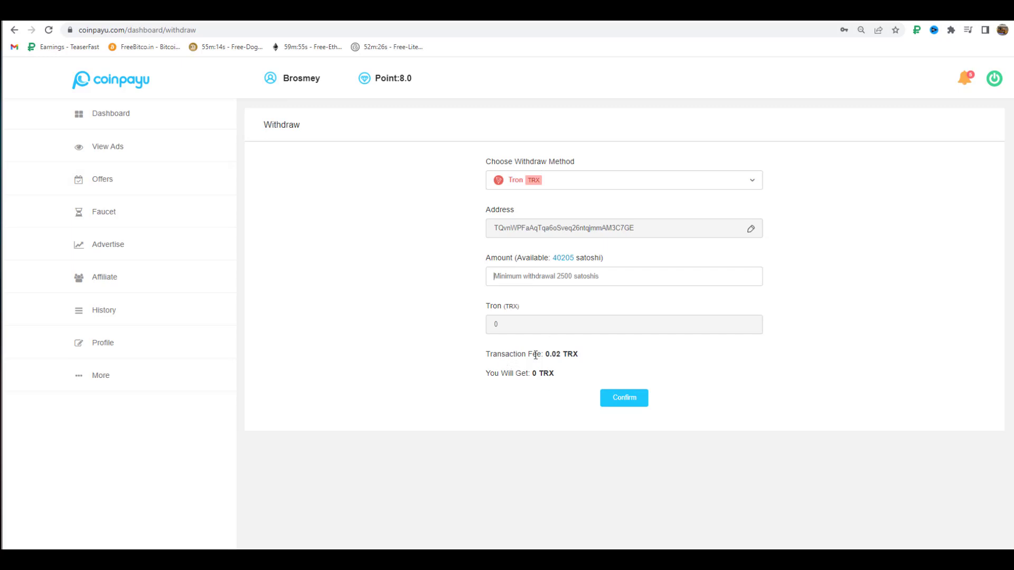
# Check the transaction fee, enter an amount of 40000 satoshi and try to submit the TRX withdrawal.
pyautogui.moveTo(546, 354); pyautogui.dragTo(612, 358)
pyautogui.click(523, 327)
pyautogui.click(523, 279)
pyautogui.write('40000')
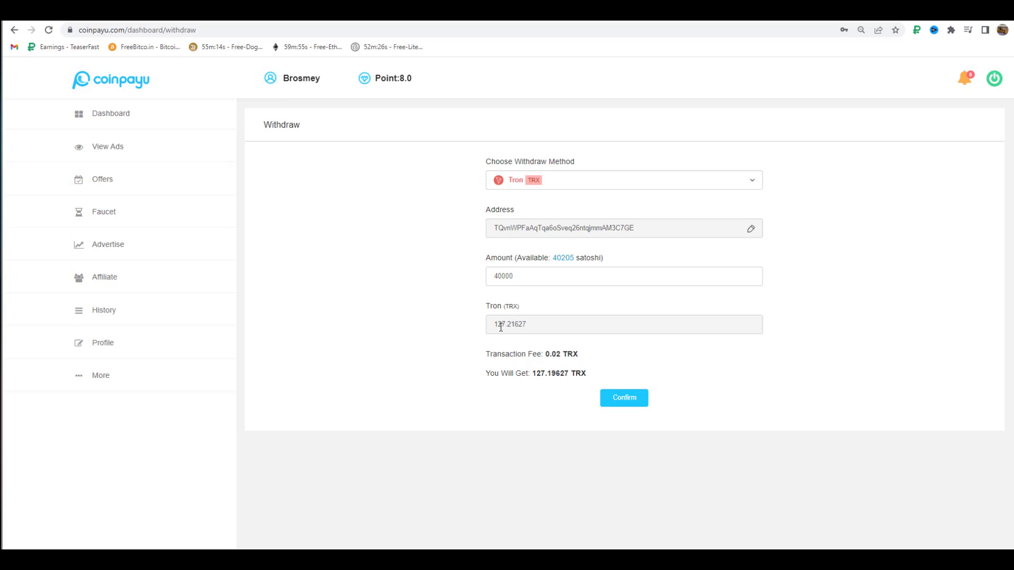
pyautogui.moveTo(492, 324); pyautogui.dragTo(557, 330)
pyautogui.click(451, 367)
pyautogui.click(623, 402)
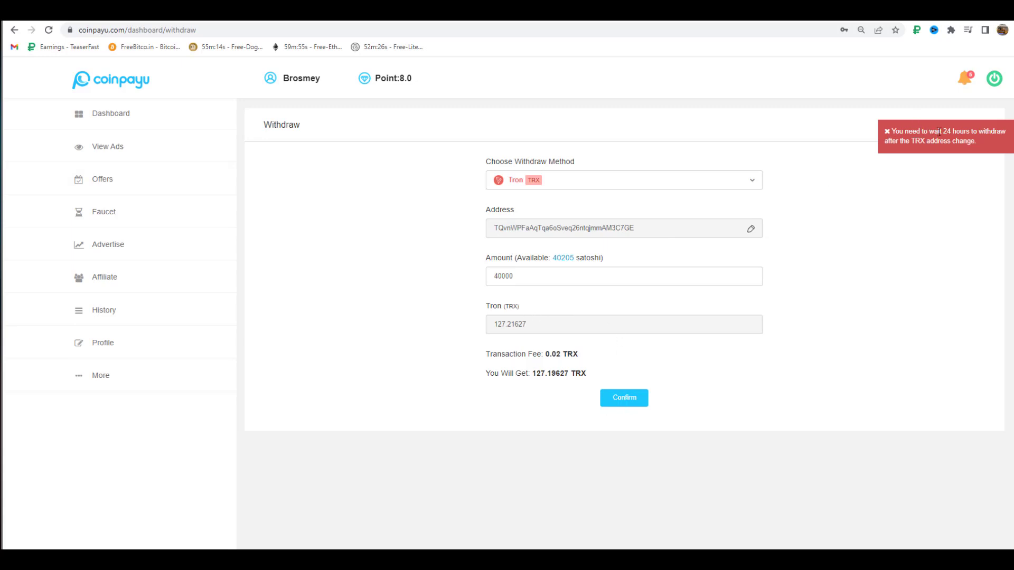
# Check the Tron address and try again to submit the 40000 satoshi withdrawal.
pyautogui.click(938, 132)
pyautogui.click(602, 397)
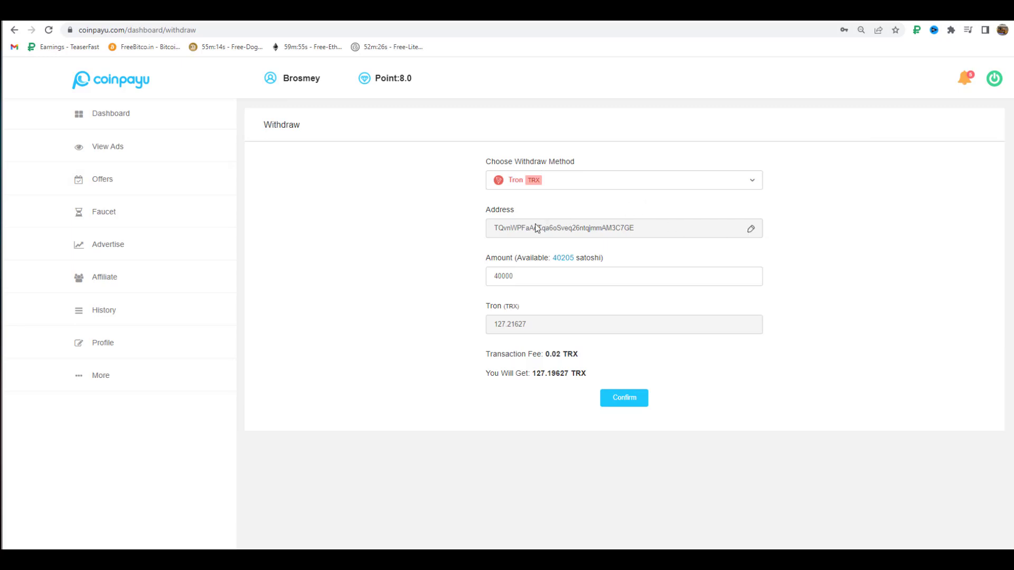
pyautogui.moveTo(495, 232); pyautogui.dragTo(640, 231)
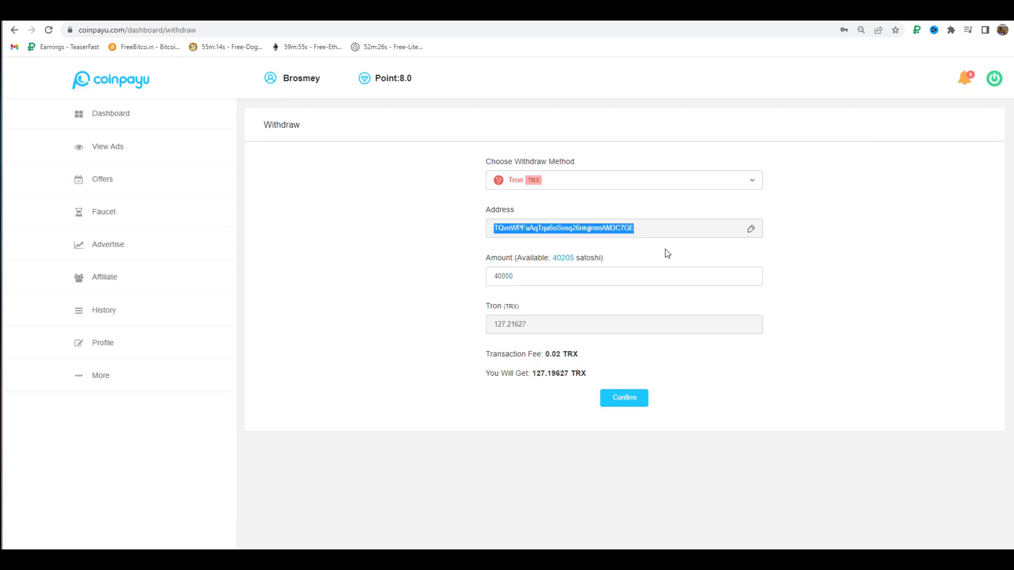
pyautogui.click(609, 405)
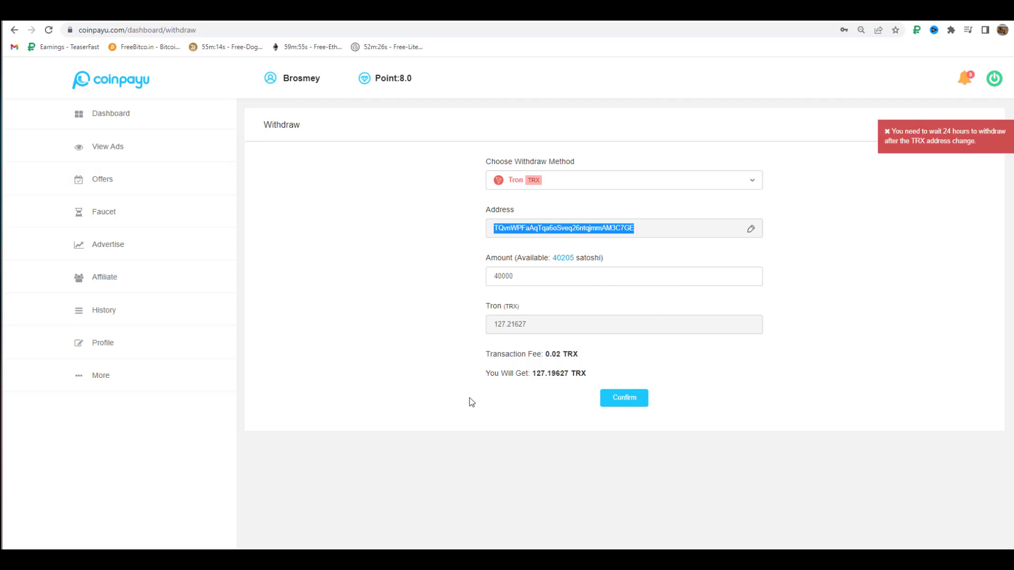
# Try Bitcoin (BTC) and Tether (USDT) as alternative withdraw methods.
pyautogui.click(749, 187)
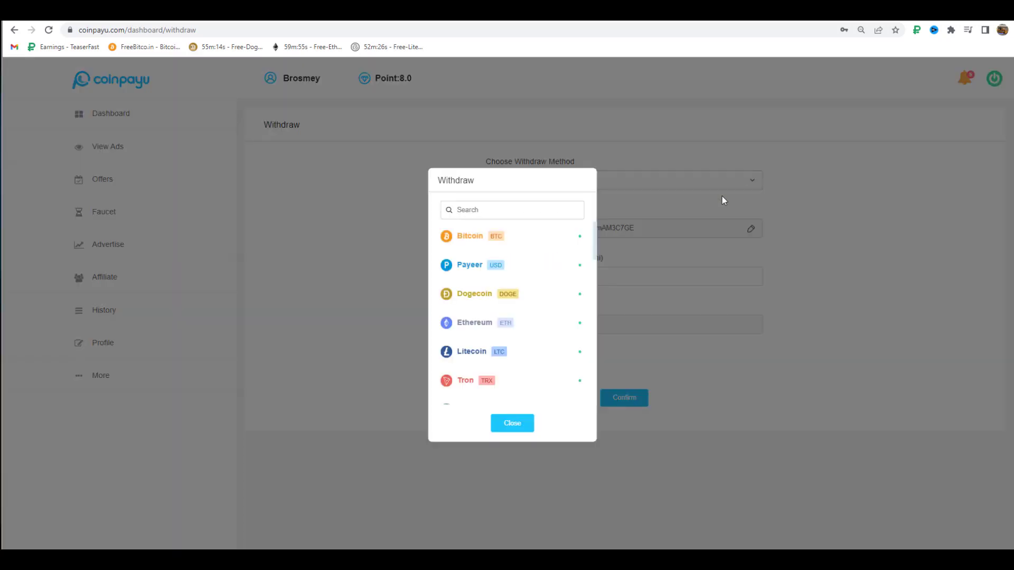
pyautogui.click(531, 244)
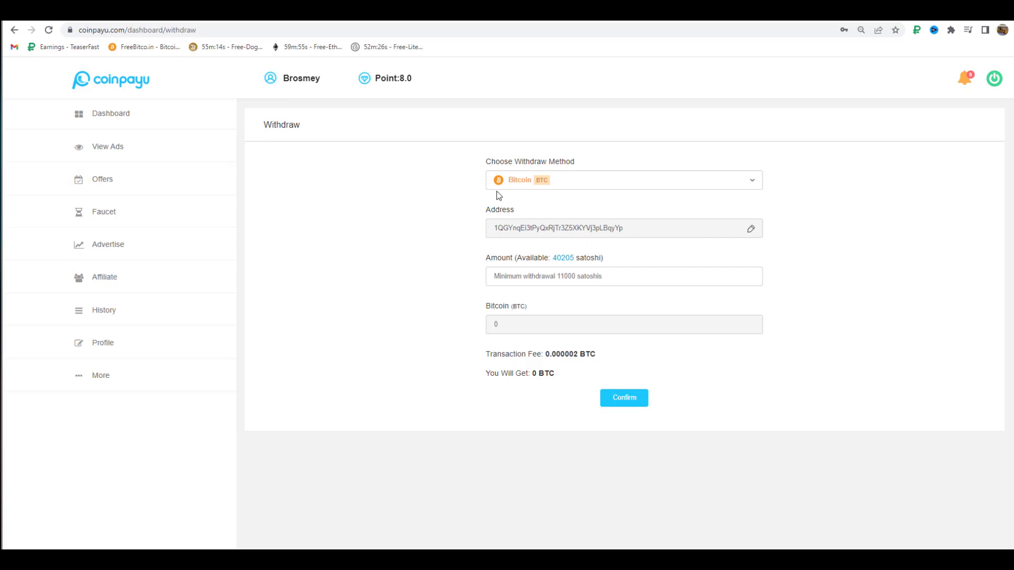
pyautogui.click(693, 183)
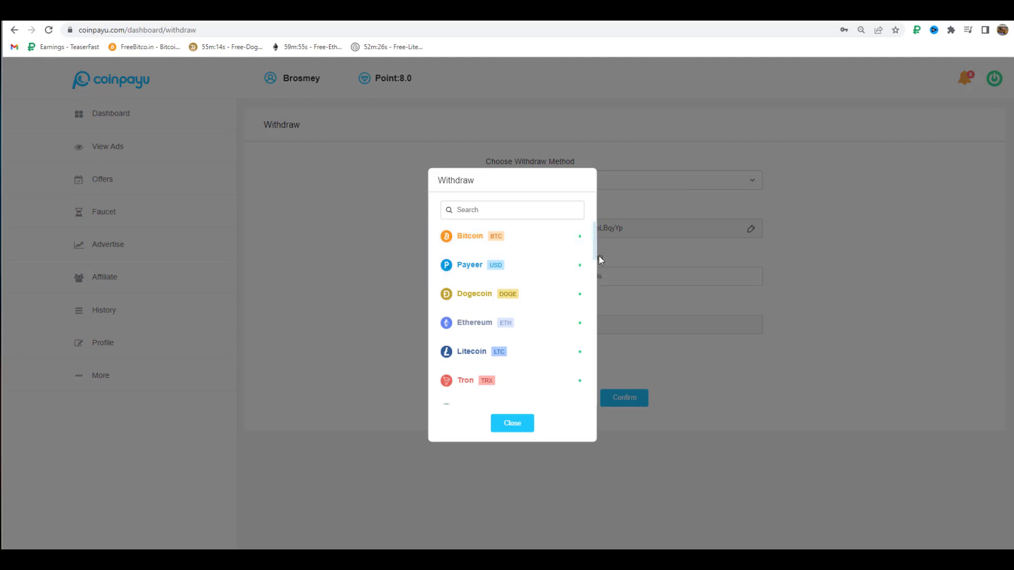
pyautogui.scroll(-3, 595, 259)
pyautogui.click(518, 338)
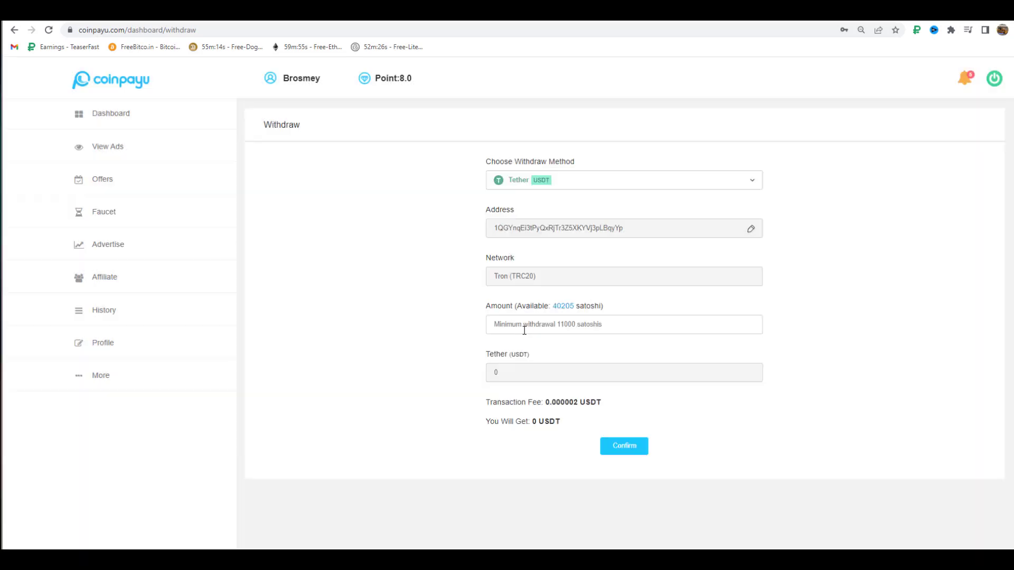
# Browse the full list of available withdrawal coins and close it without choosing one.
pyautogui.click(750, 184)
pyautogui.scroll(-2, 594, 246)
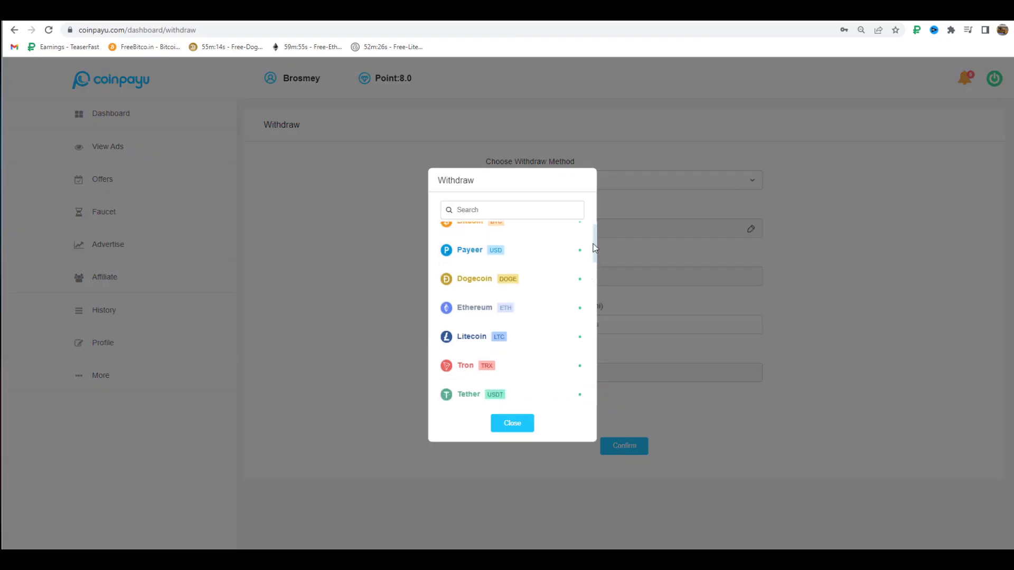
pyautogui.moveTo(595, 249)
pyautogui.mouseDown()
pyautogui.moveTo(594, 334)
pyautogui.moveTo(597, 261)
pyautogui.mouseUp()
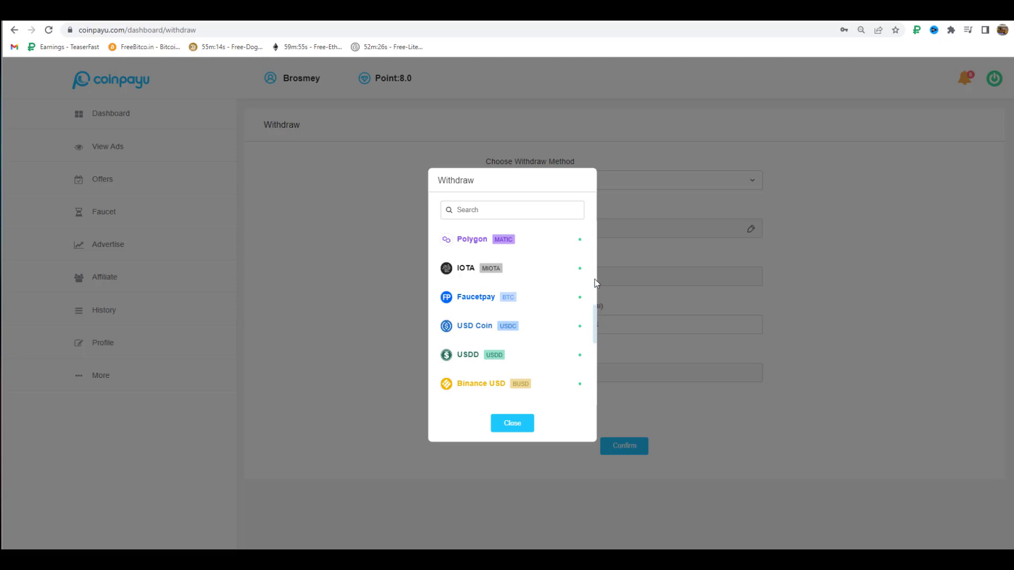
pyautogui.scroll(-5, 523, 265)
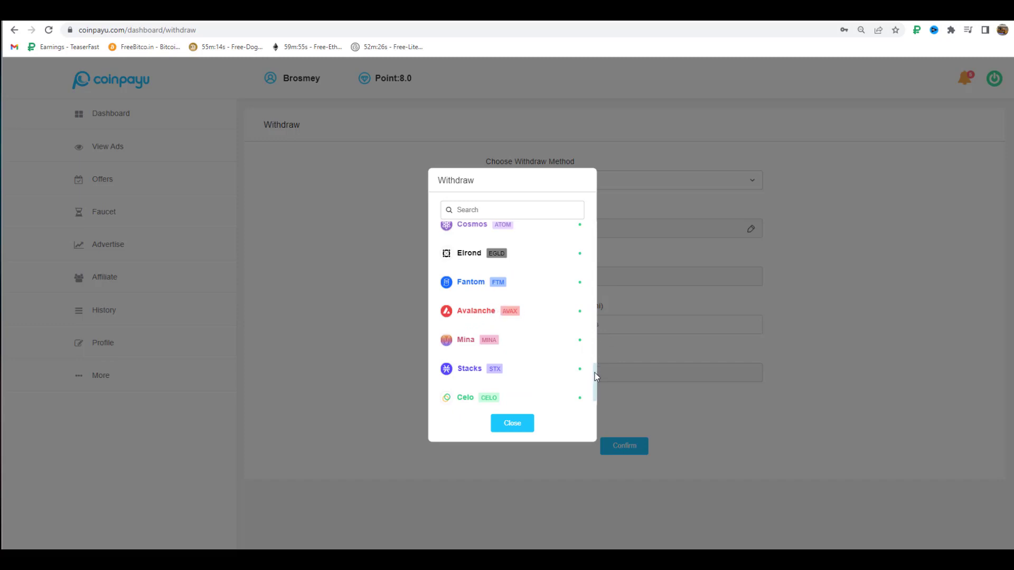
pyautogui.click(514, 422)
# Select Bitcoin (BTC) as the withdraw method, enter 40000 satoshi as the amount and submit the withdrawal.
pyautogui.click(699, 182)
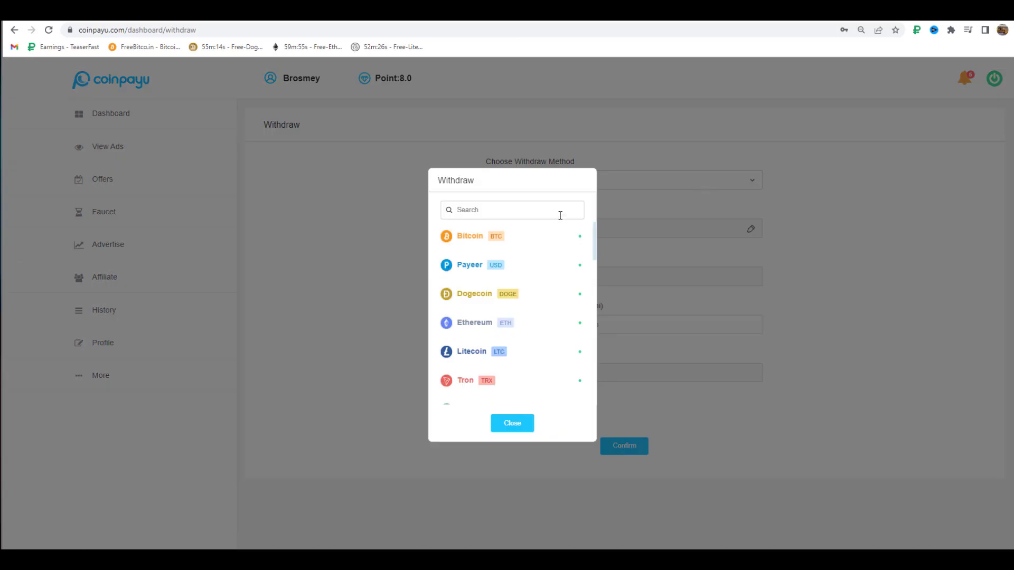
pyautogui.click(528, 239)
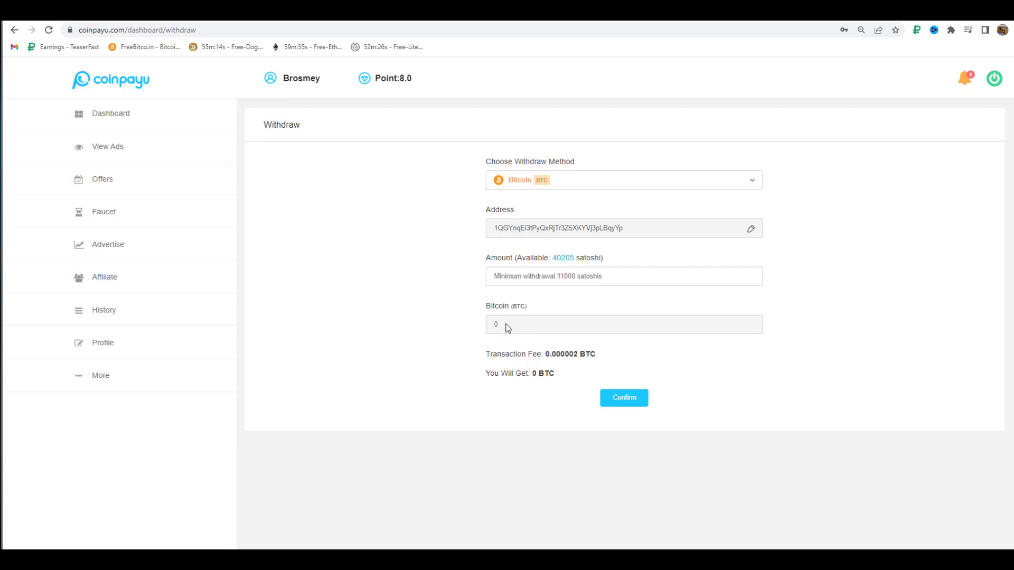
pyautogui.click(532, 277)
pyautogui.write('40000')
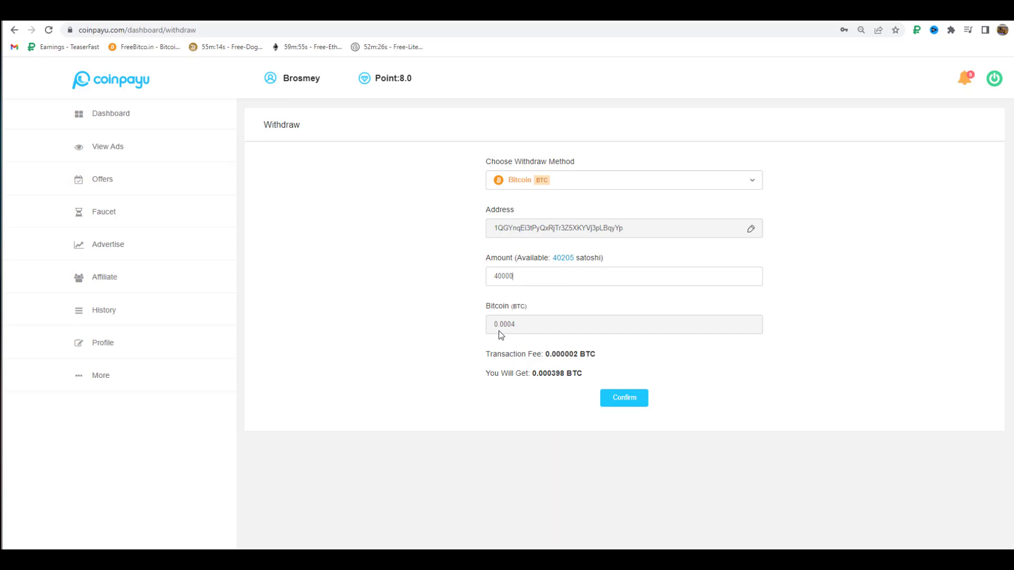
pyautogui.moveTo(512, 330); pyautogui.dragTo(526, 327)
pyautogui.click(619, 403)
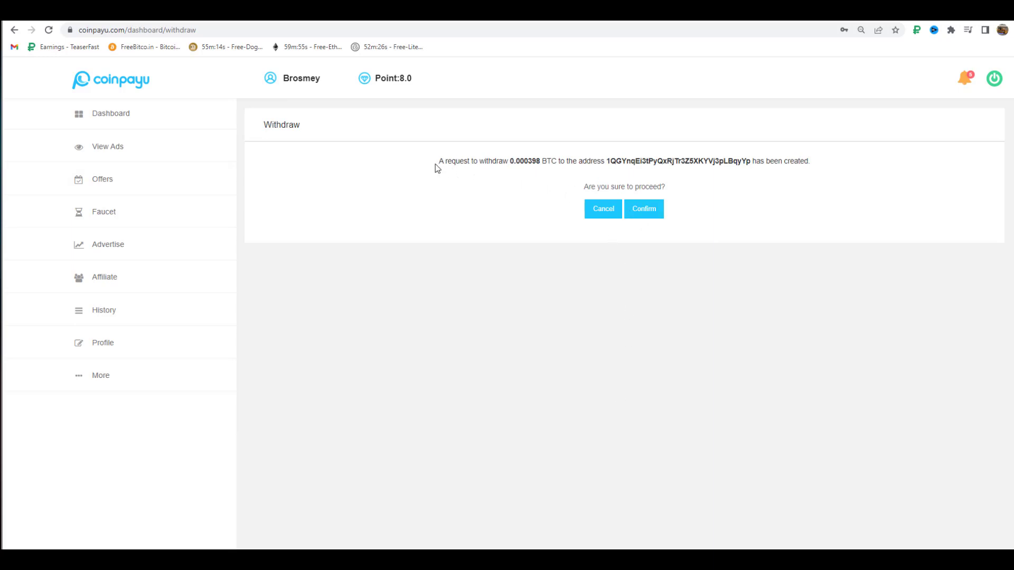
# Review the Bitcoin withdrawal request details and confirm to proceed.
pyautogui.moveTo(437, 168); pyautogui.dragTo(817, 173)
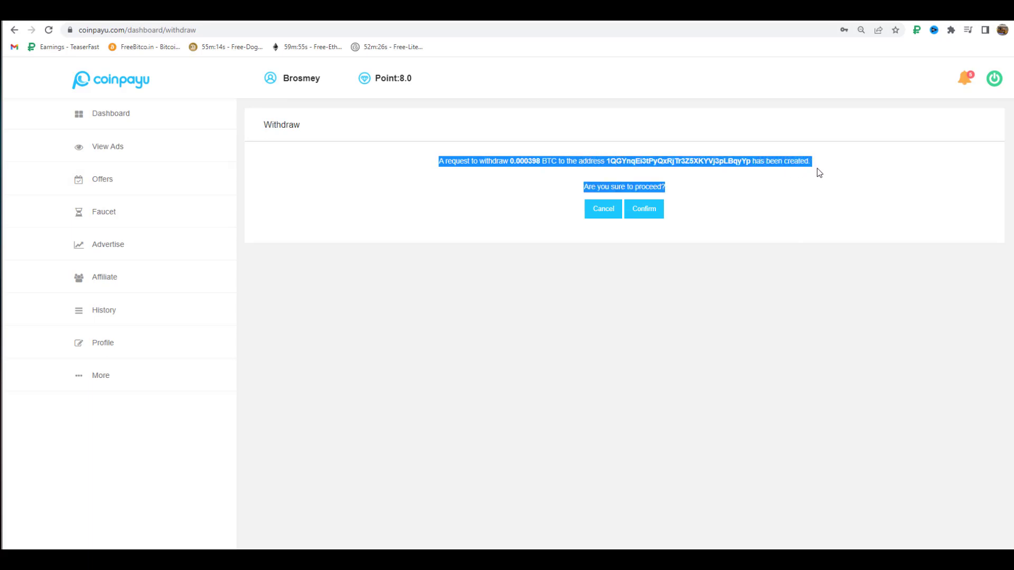
pyautogui.click(782, 205)
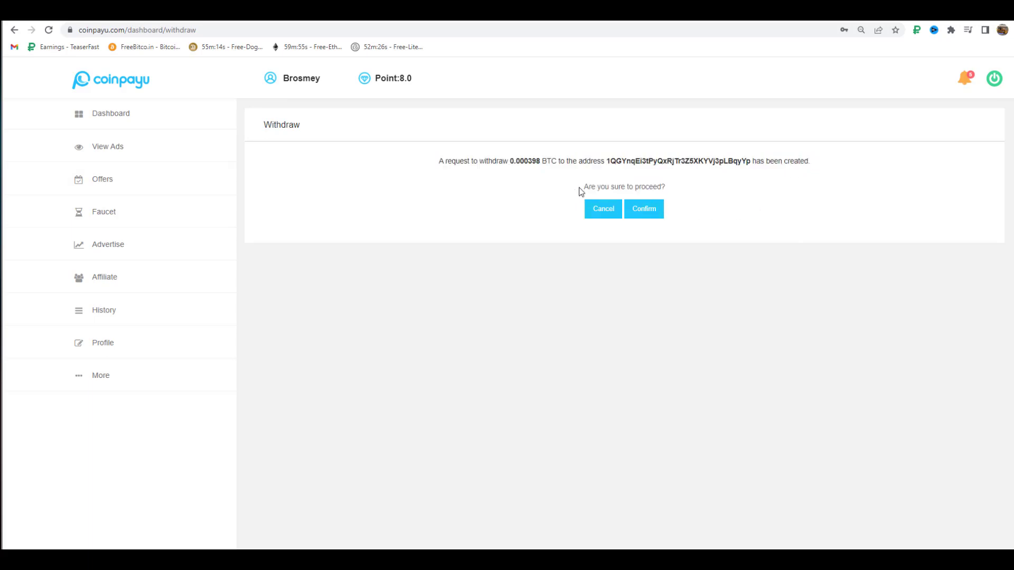
pyautogui.click(648, 214)
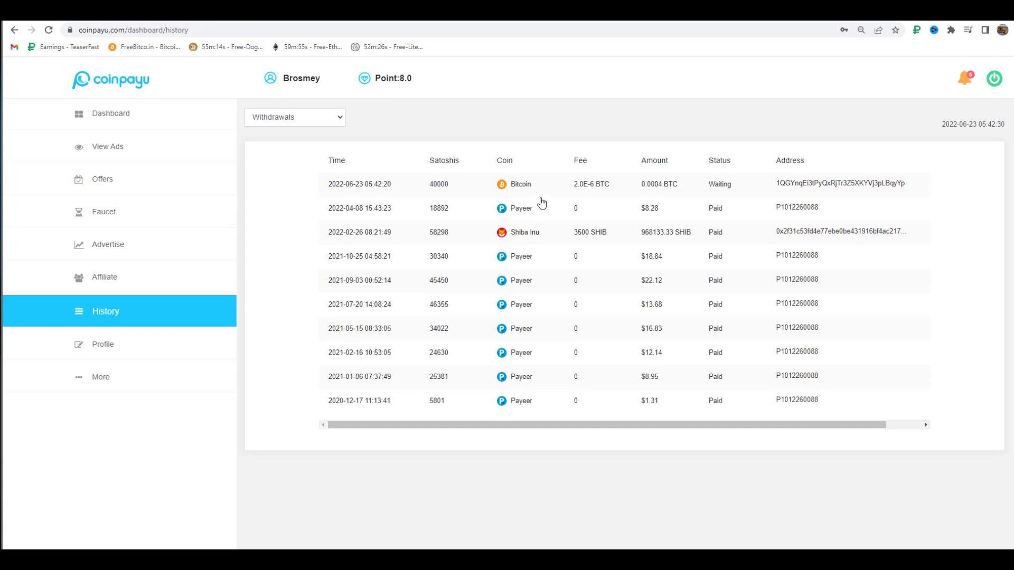
# Review the withdrawal history, check the main balance on the dashboard and look over the ad viewing categories.
pyautogui.scroll(-3, 550, 407)
pyautogui.scroll(3, 521, 283)
pyautogui.click(129, 117)
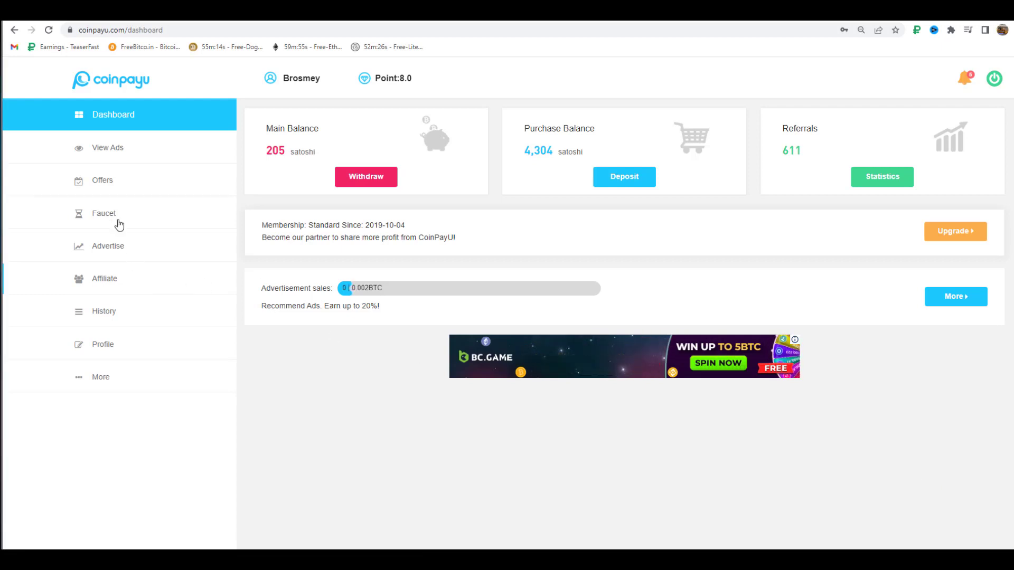
pyautogui.click(123, 151)
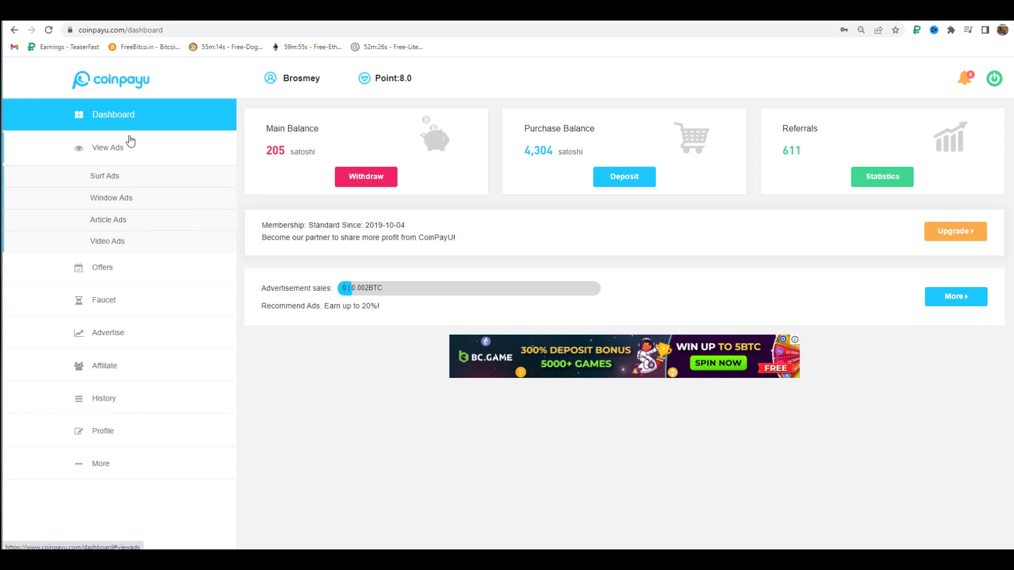
pyautogui.click(139, 118)
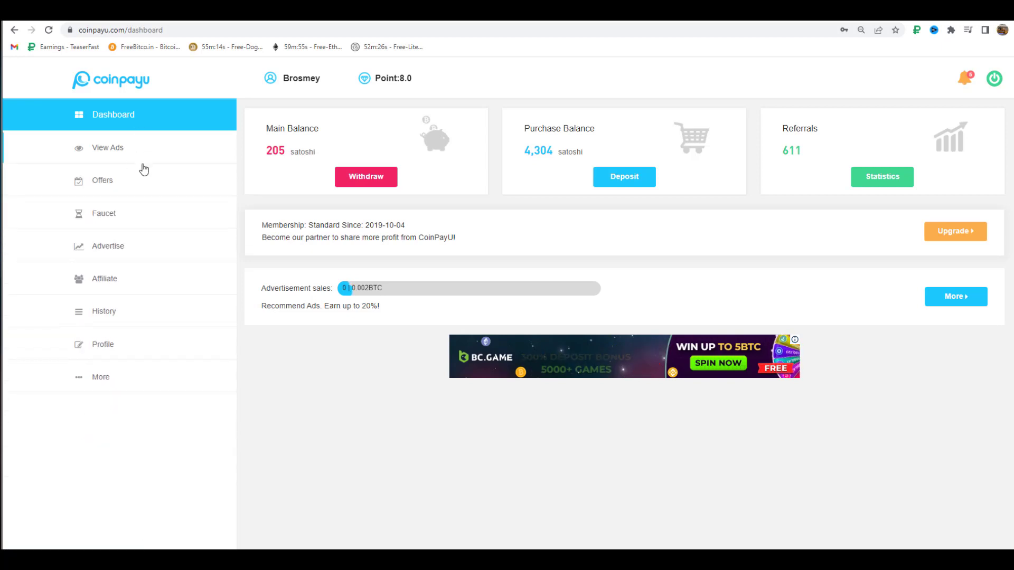
# Open the faucet list, dismiss the TeaserFast dialog and claim the free Bitcoin from its faucet.
pyautogui.click(114, 220)
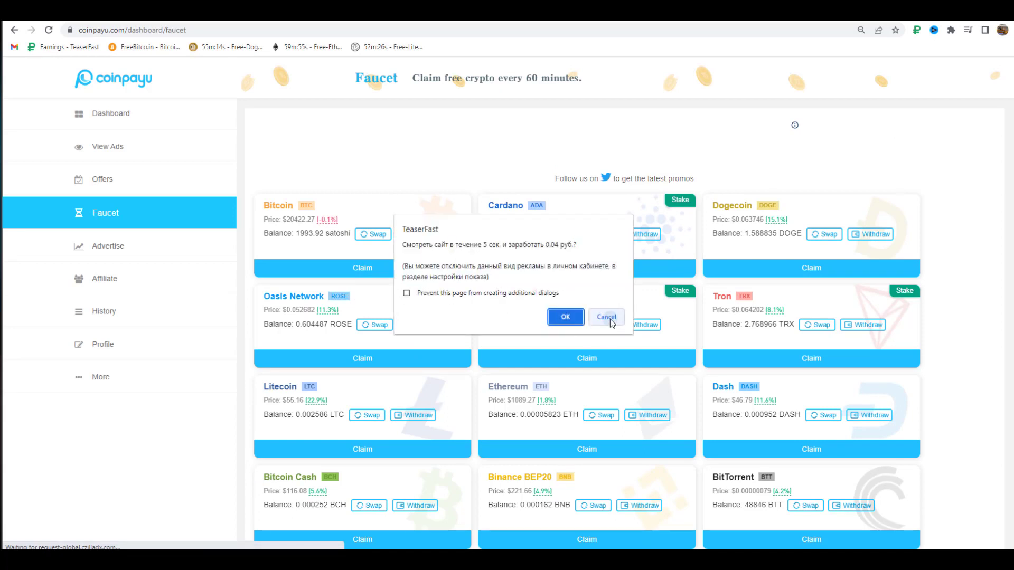
pyautogui.click(609, 318)
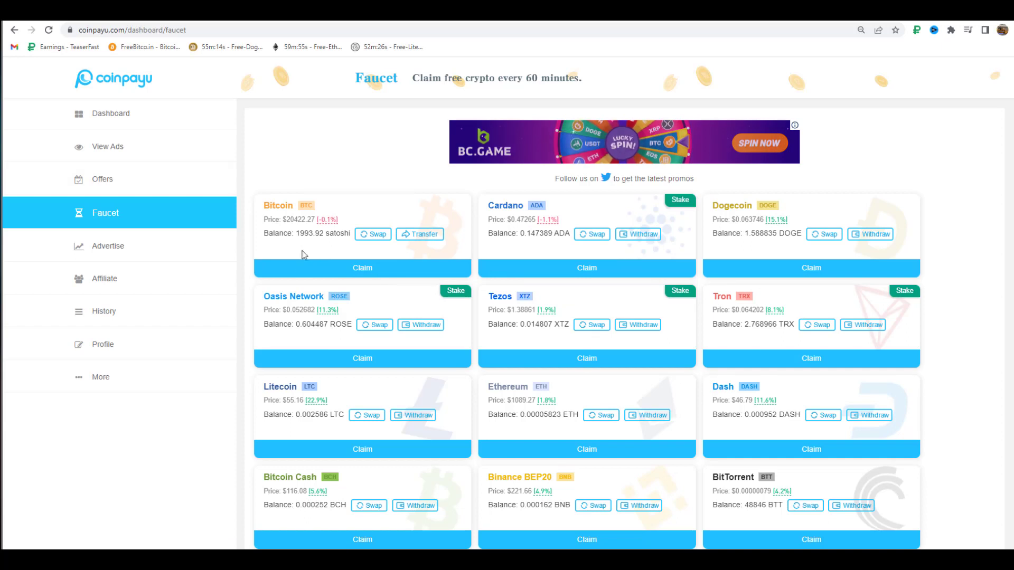
pyautogui.click(353, 271)
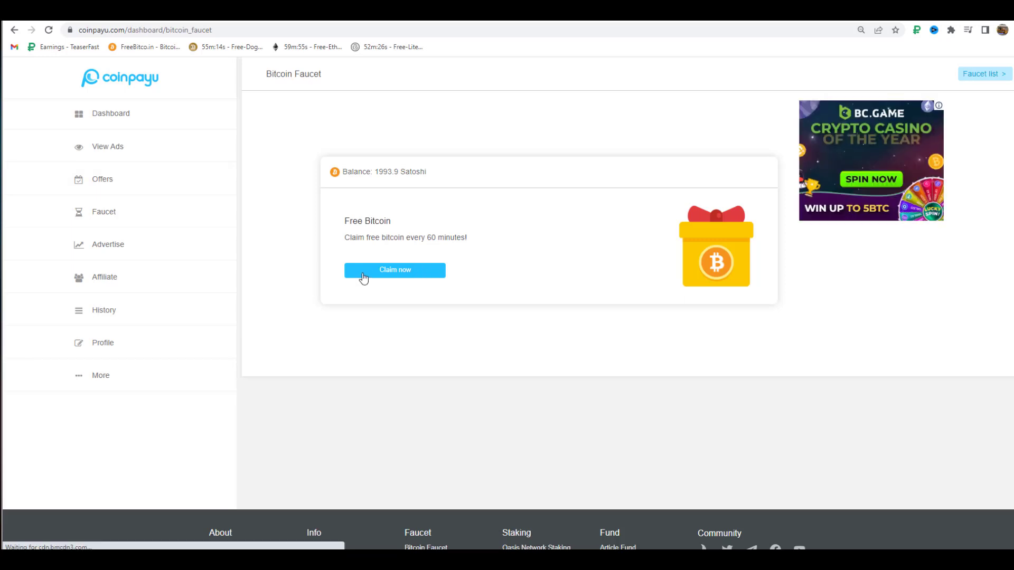
pyautogui.click(385, 277)
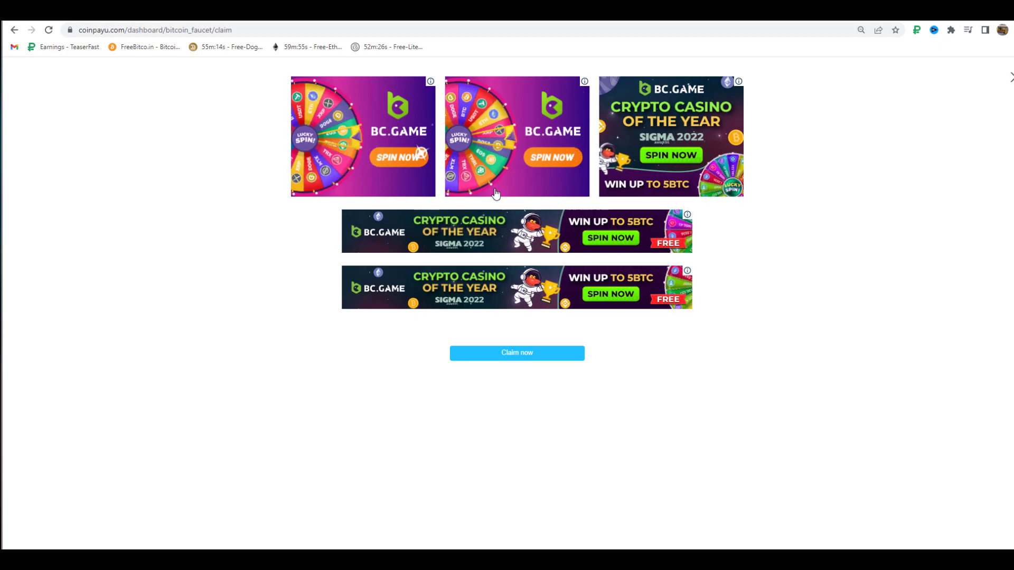
pyautogui.click(518, 357)
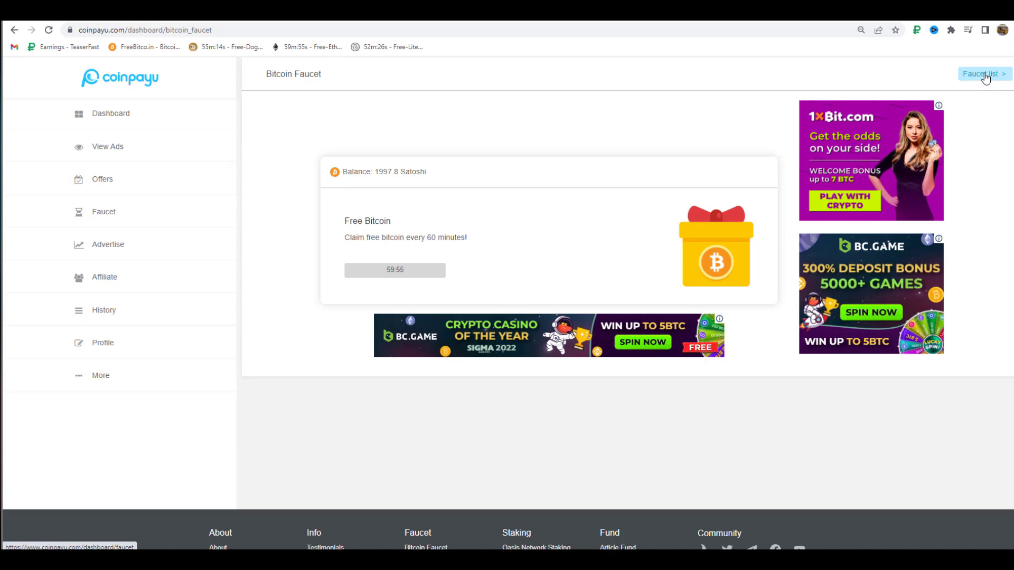
# Return to the faucet list, start a claim on the Dogecoin faucet and switch its captcha to Hcaptcha.
pyautogui.click(985, 76)
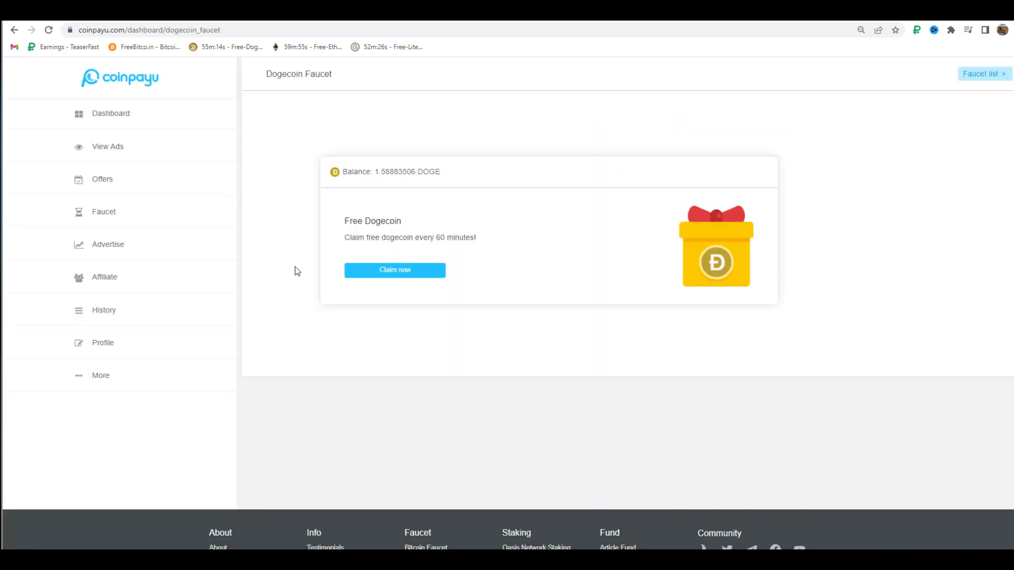
pyautogui.click(388, 275)
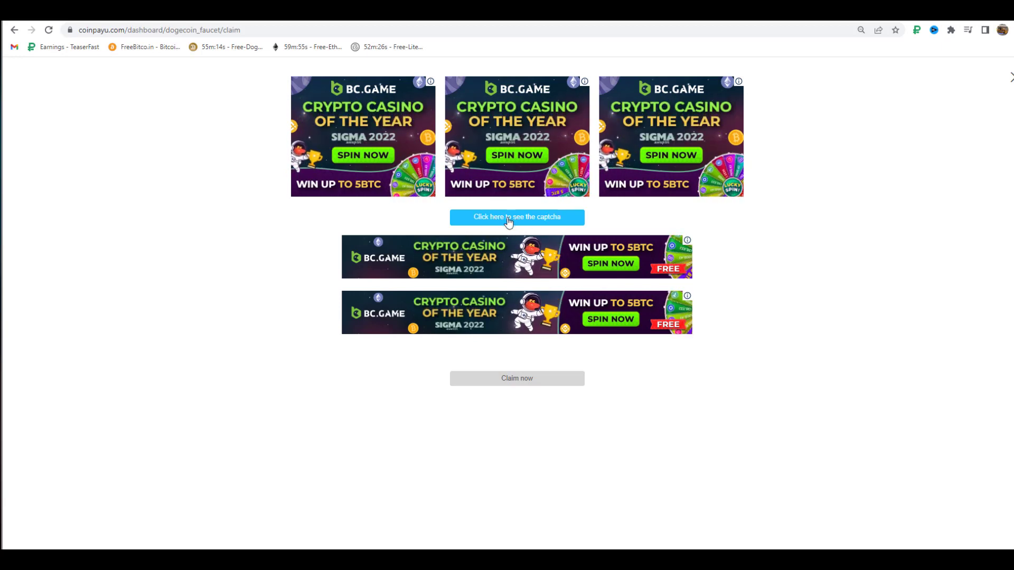
pyautogui.click(509, 222)
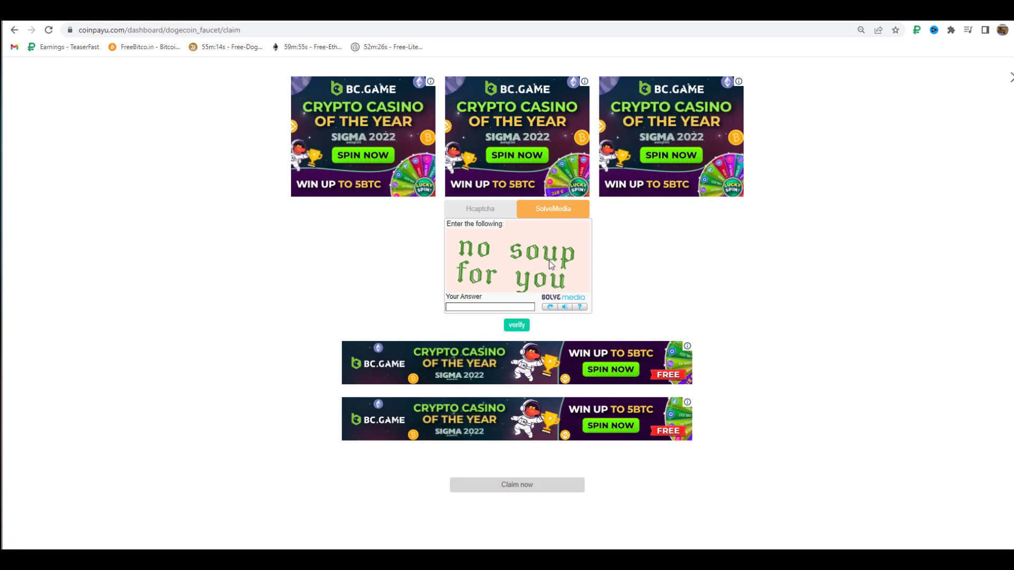
pyautogui.click(481, 212)
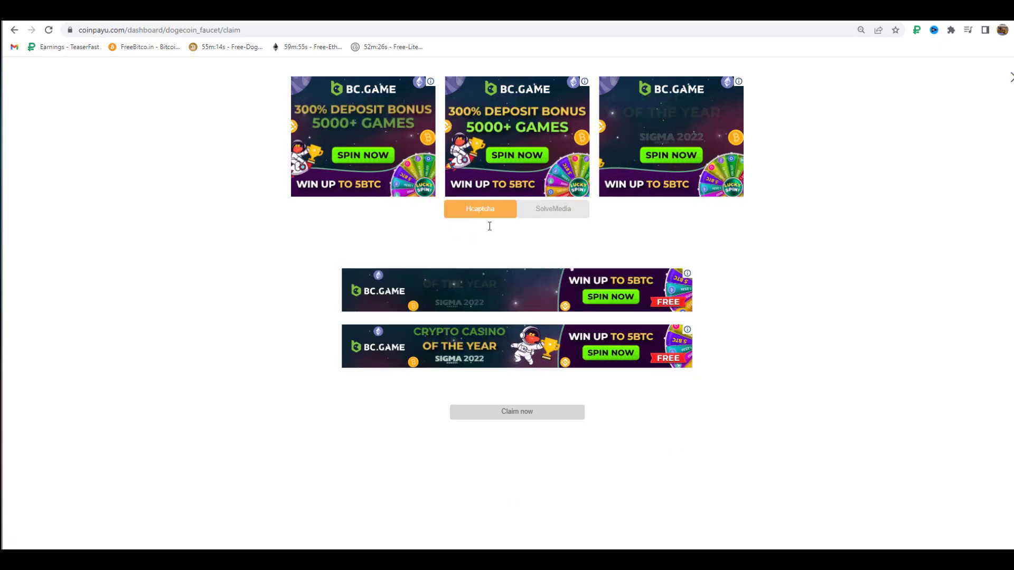